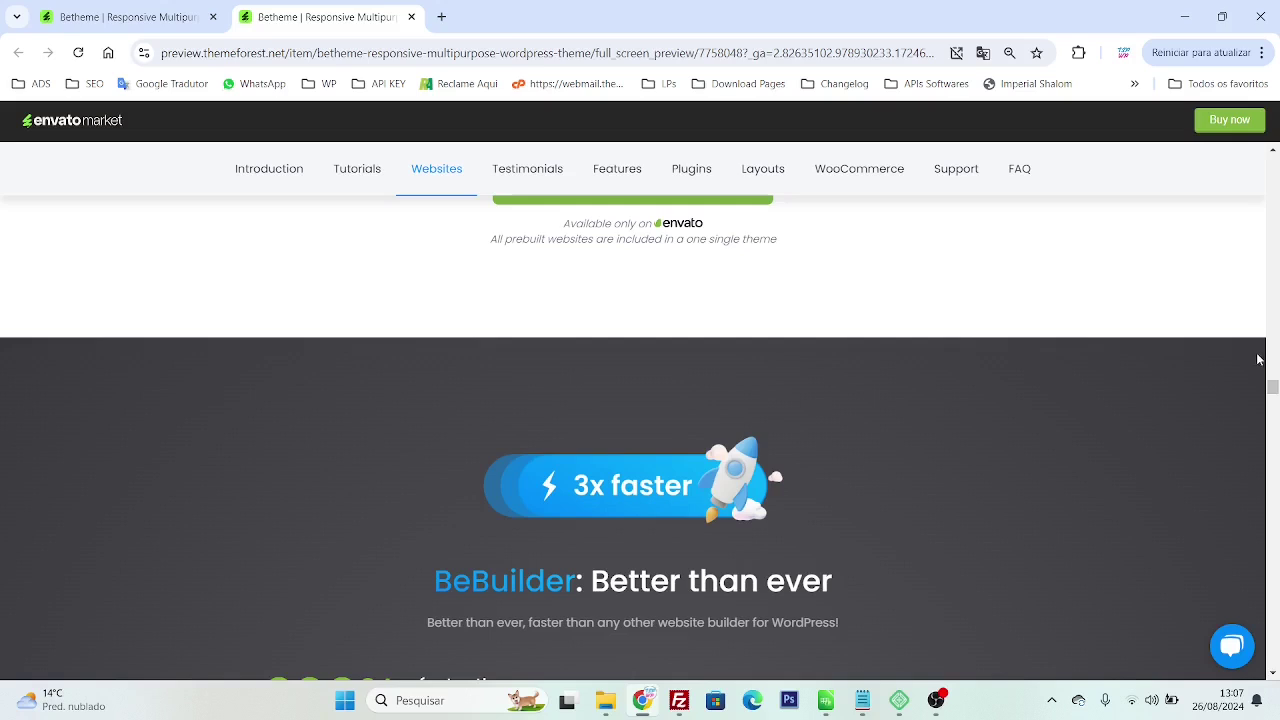
- Examine the BeBuilder speed comparison and the client testimonials on the Betheme preview page
{"action": "scroll", "coordinate": [1256, 358], "scroll_direction": "down", "scroll_amount": 2}
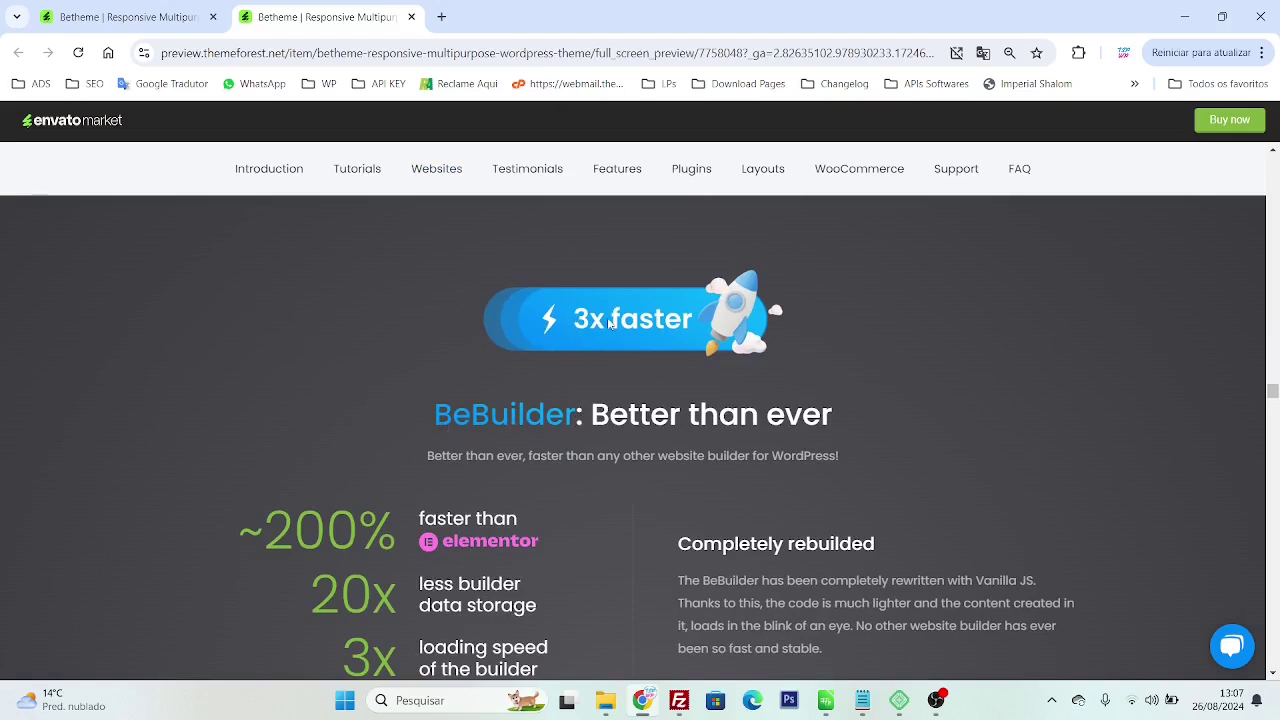
{"action": "scroll", "coordinate": [631, 397], "scroll_direction": "down", "scroll_amount": 2}
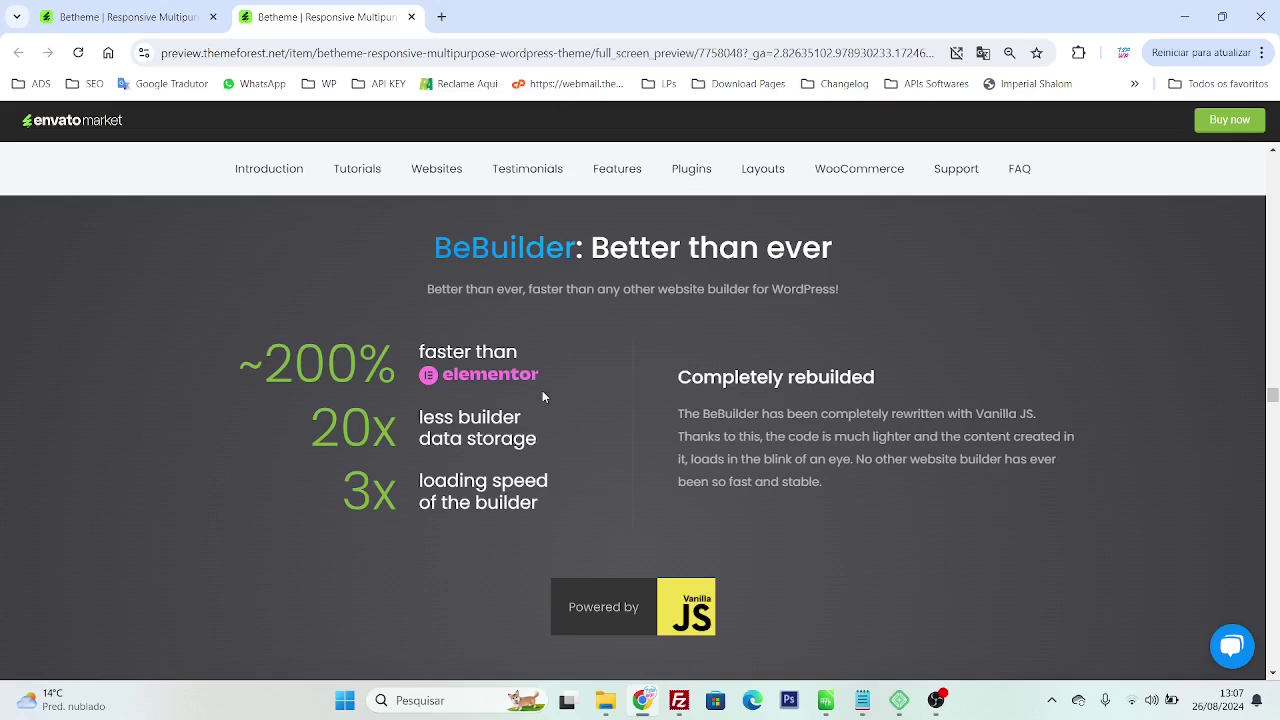
{"action": "scroll", "coordinate": [542, 397], "scroll_direction": "down", "scroll_amount": 10}
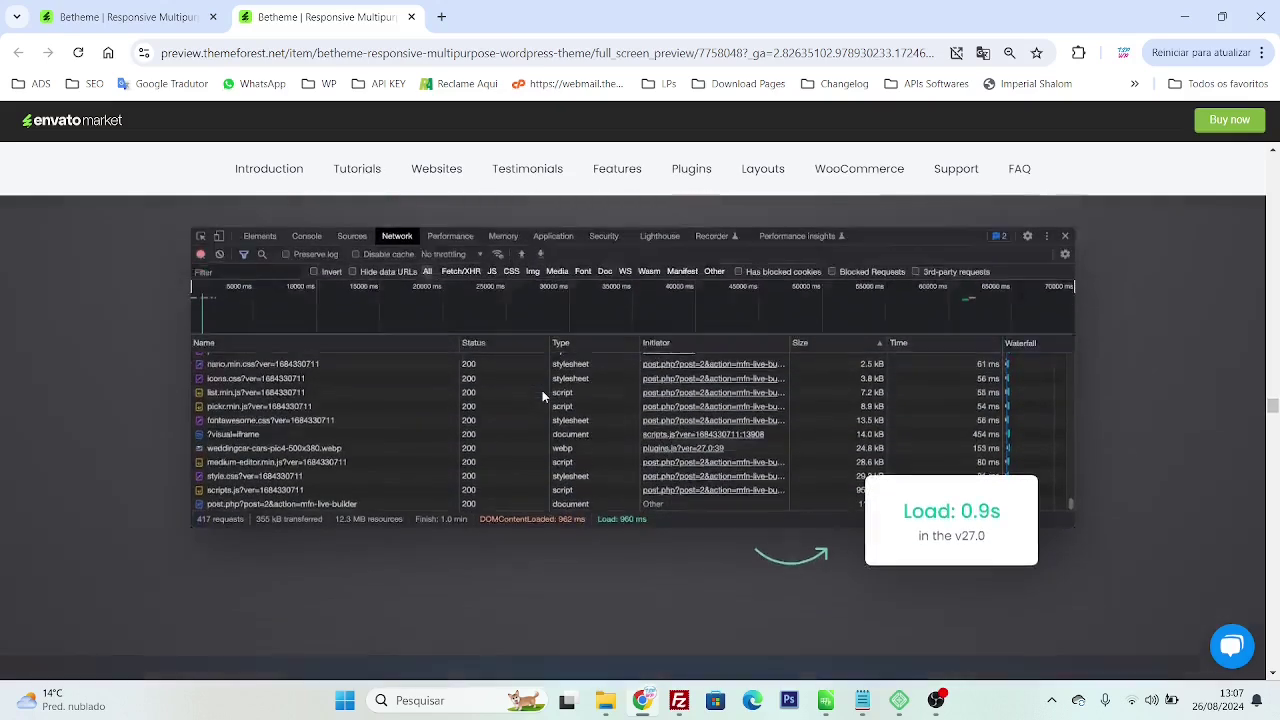
{"action": "scroll", "coordinate": [542, 397], "scroll_direction": "down", "scroll_amount": 12}
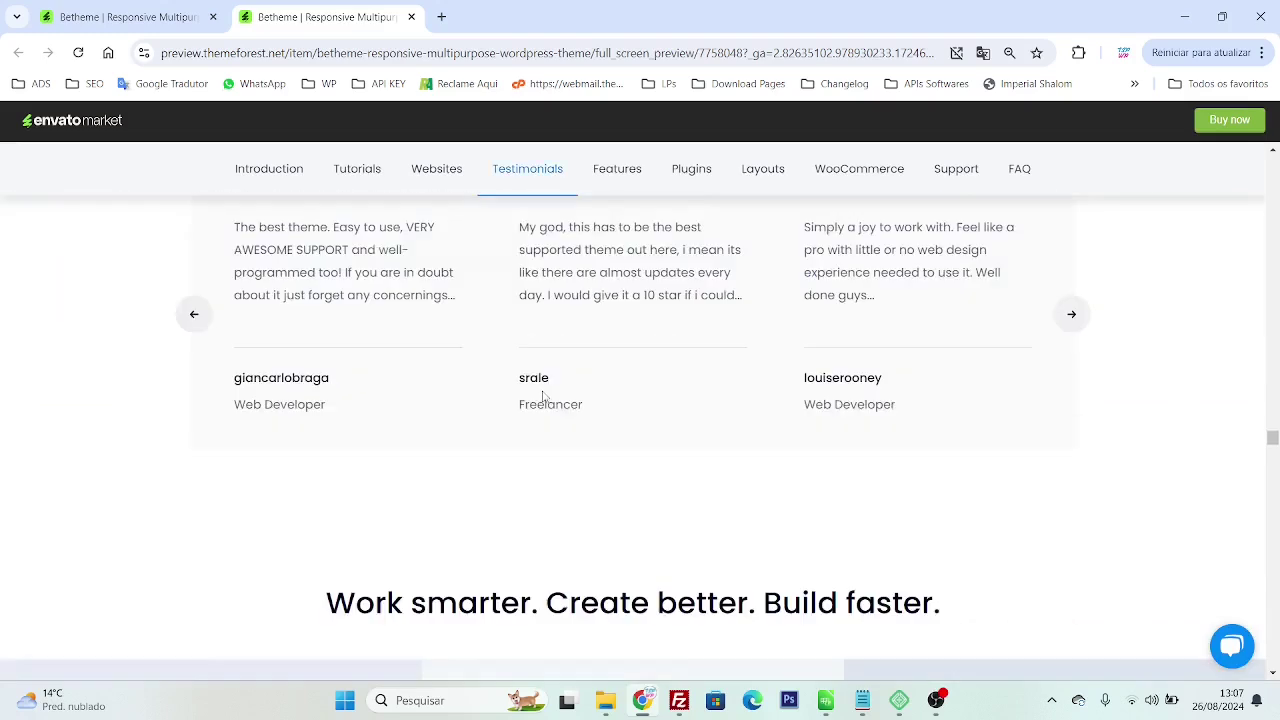
{"action": "scroll", "coordinate": [571, 420], "scroll_direction": "up", "scroll_amount": 7}
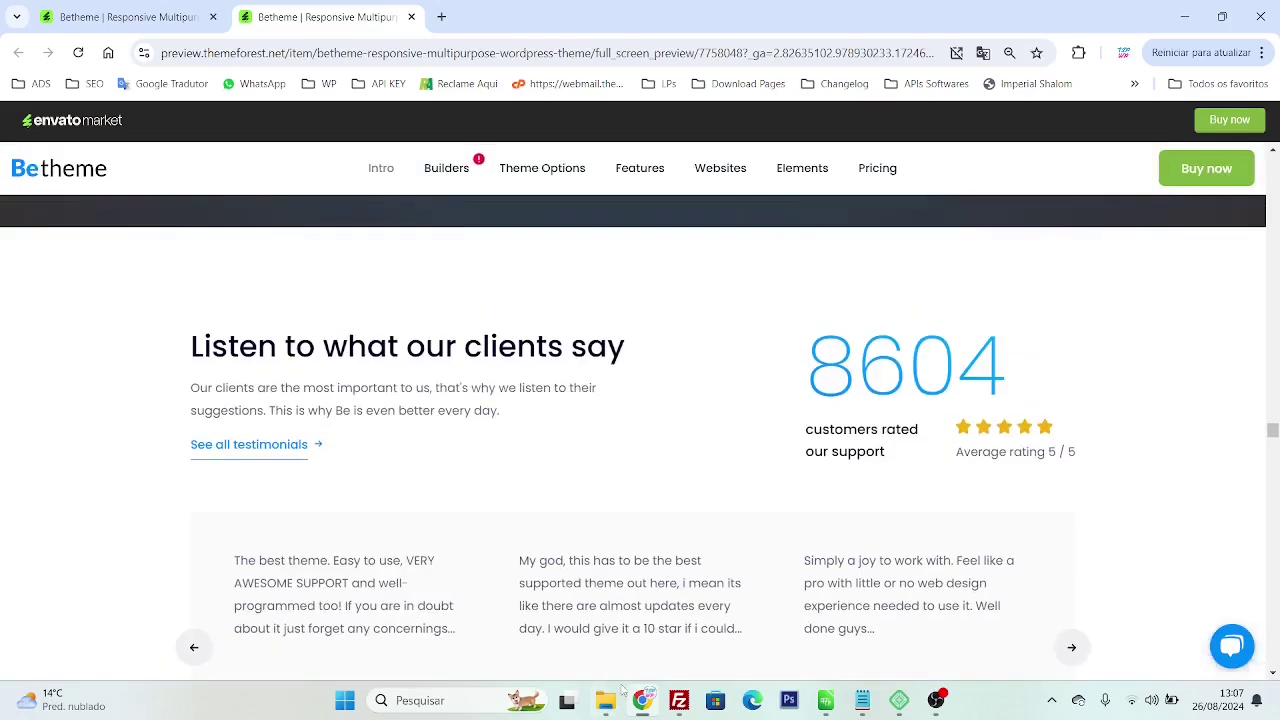
- In File Explorer, extract UNZIP-betheme-responsive-multipurpose-wordpress-theme.27.5.4 into folder 26 with WinRAR and open the extracted betheme-premium-wordpress-theme folder
{"action": "mouse_move", "coordinate": [607, 703]}
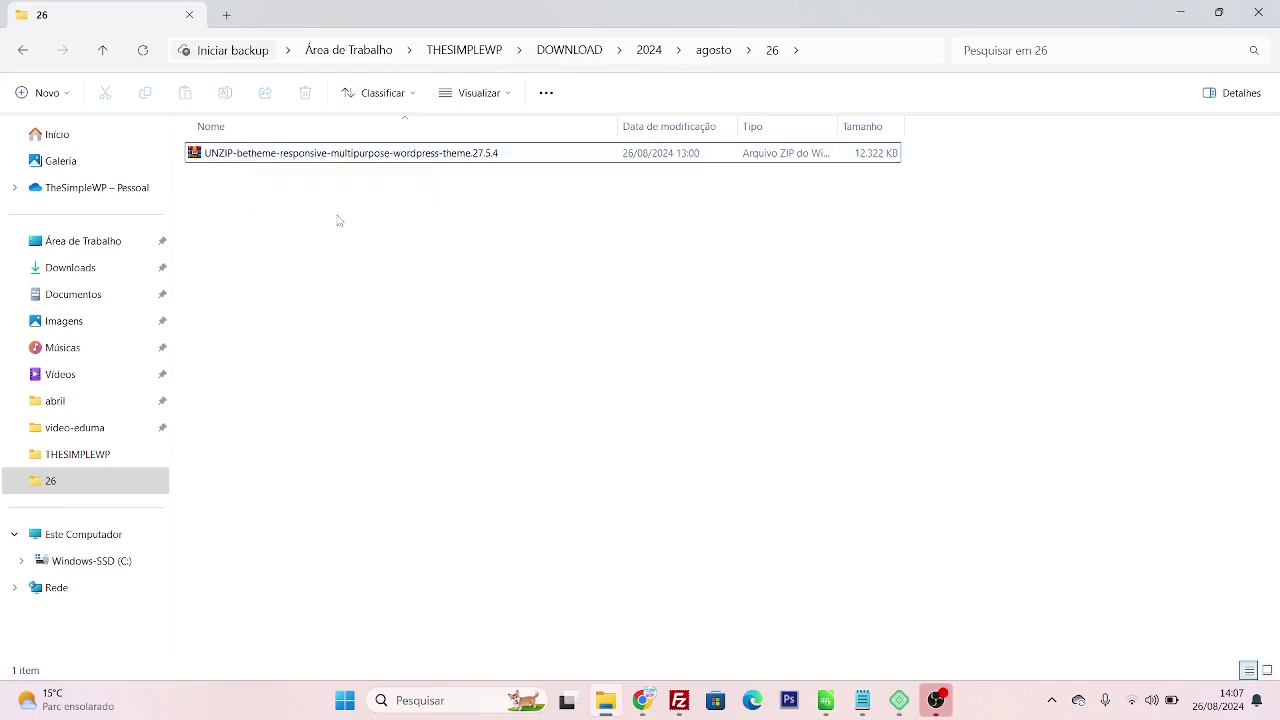
{"action": "left_click", "coordinate": [354, 162]}
{"action": "right_click", "coordinate": [354, 162]}
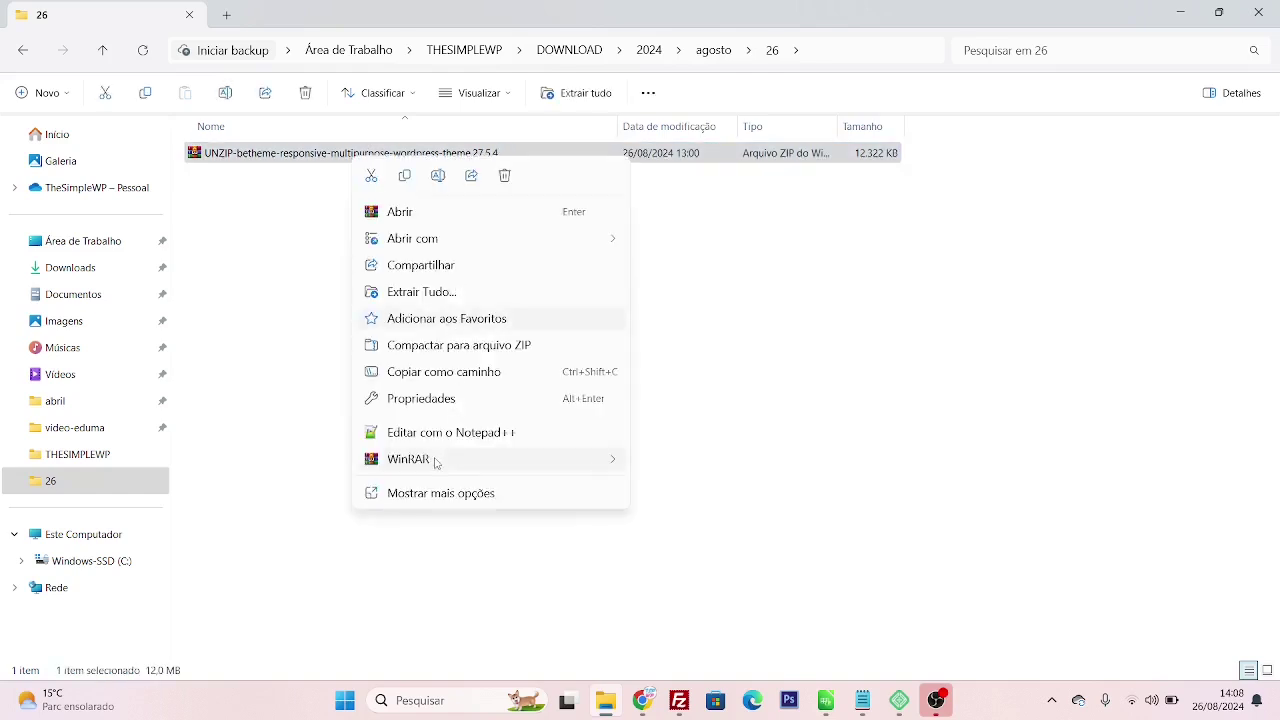
{"action": "mouse_move", "coordinate": [434, 459]}
{"action": "left_click", "coordinate": [690, 542]}
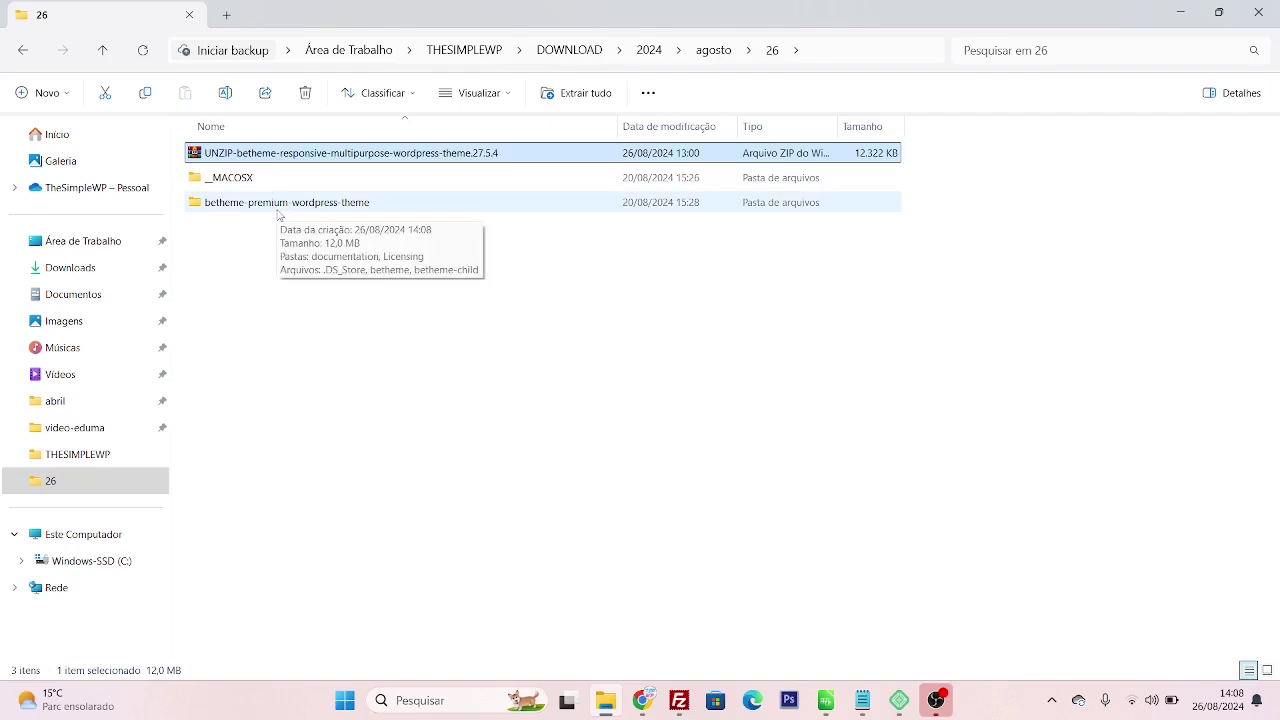
{"action": "double_click", "coordinate": [279, 214]}
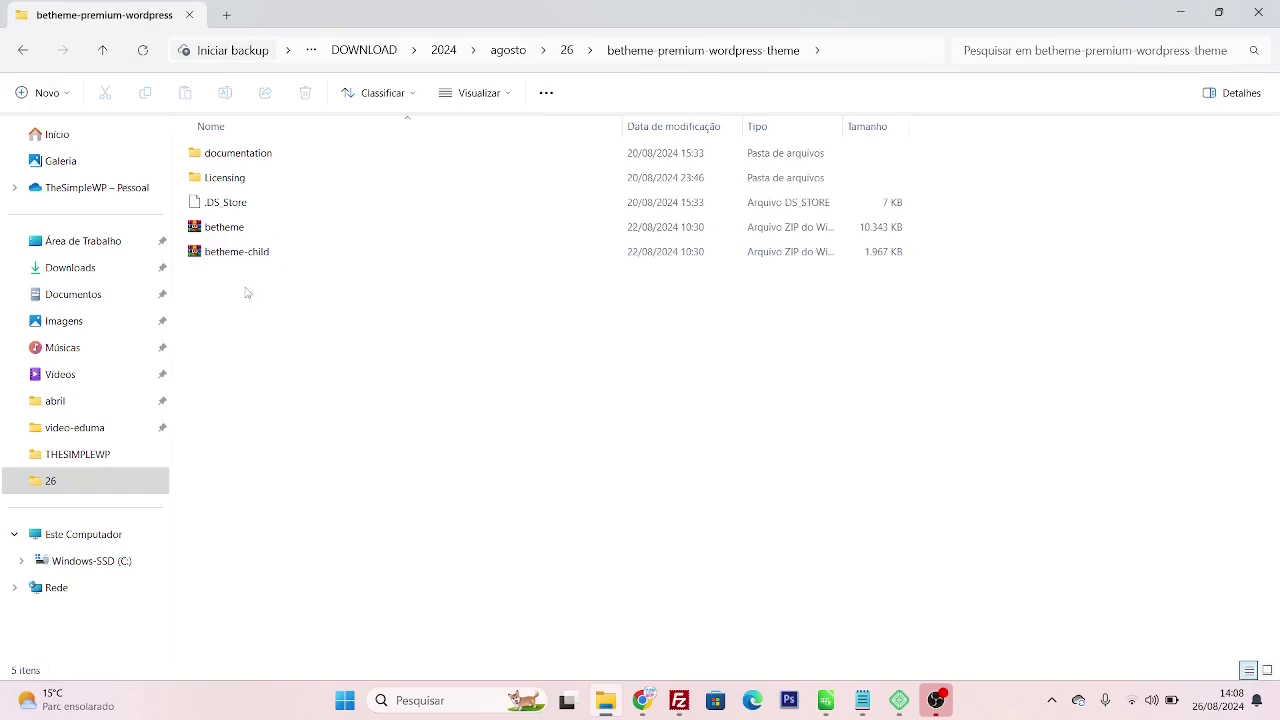
{"action": "left_click", "coordinate": [871, 48]}
{"action": "left_click", "coordinate": [663, 438]}
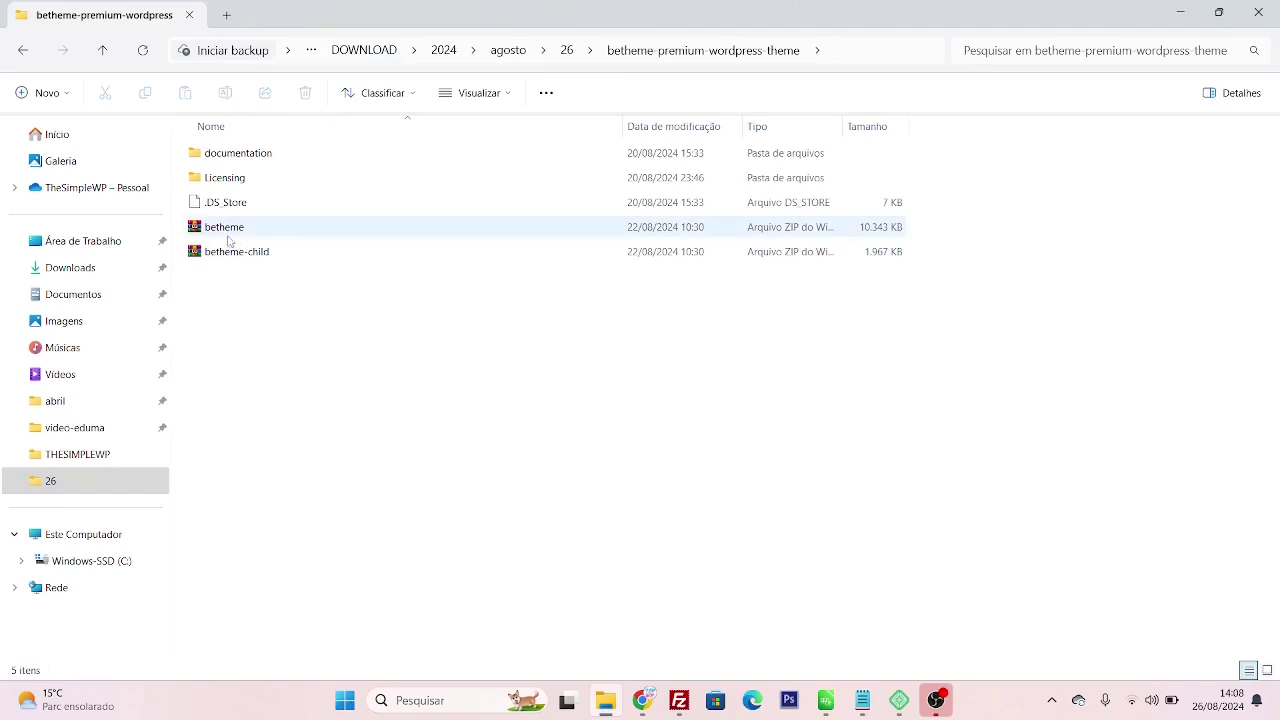
- Switch to the WordPress dashboard in Chrome and open the form for uploading a new theme
{"action": "left_click", "coordinate": [642, 701]}
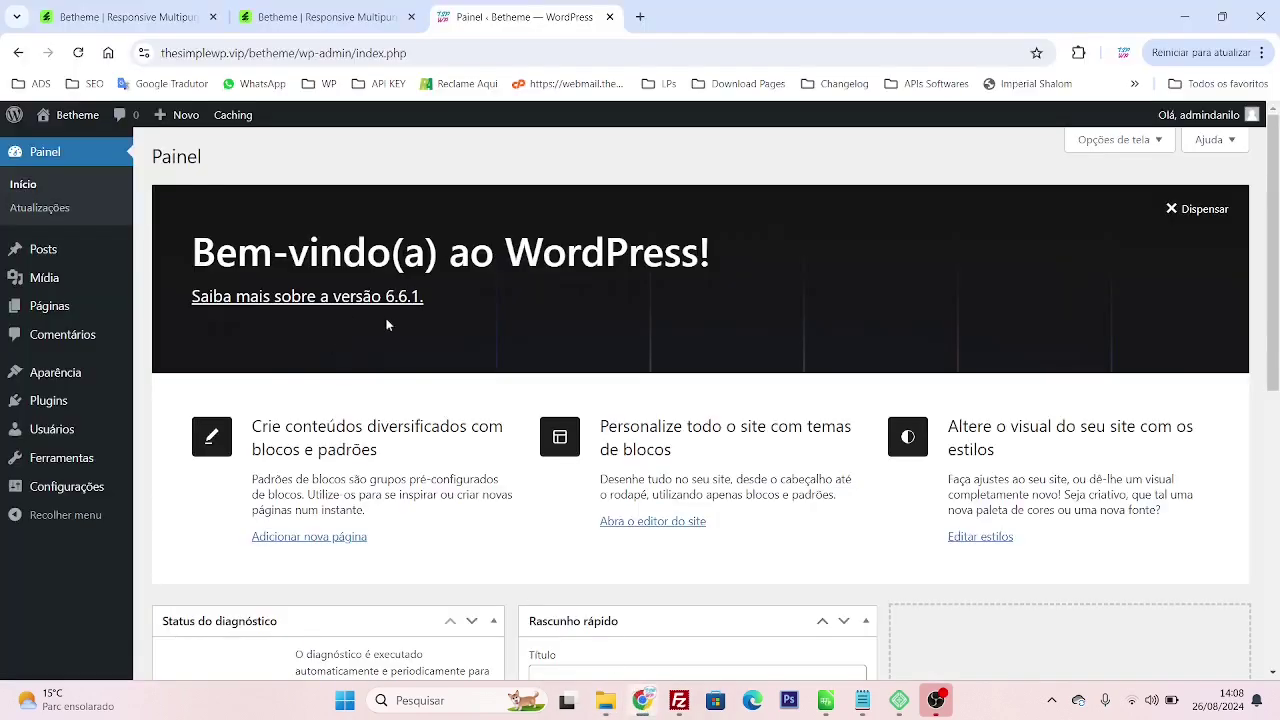
{"action": "mouse_move", "coordinate": [22, 374]}
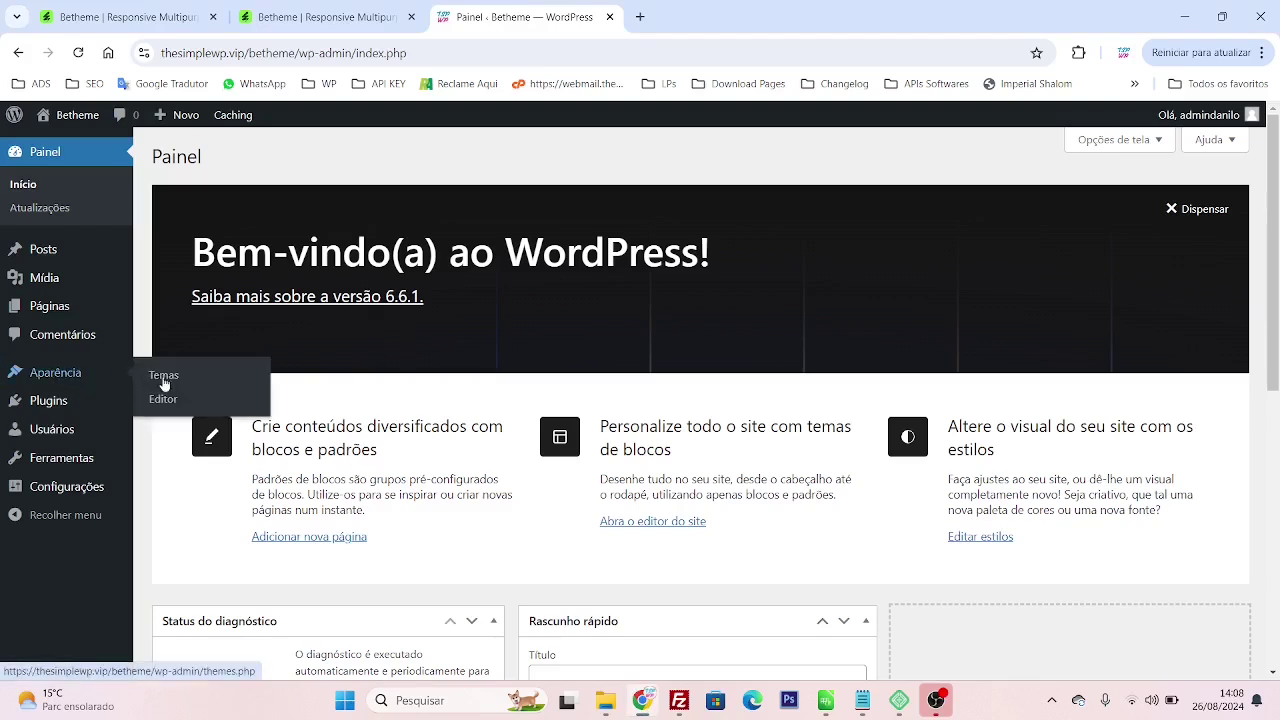
{"action": "left_click", "coordinate": [177, 382]}
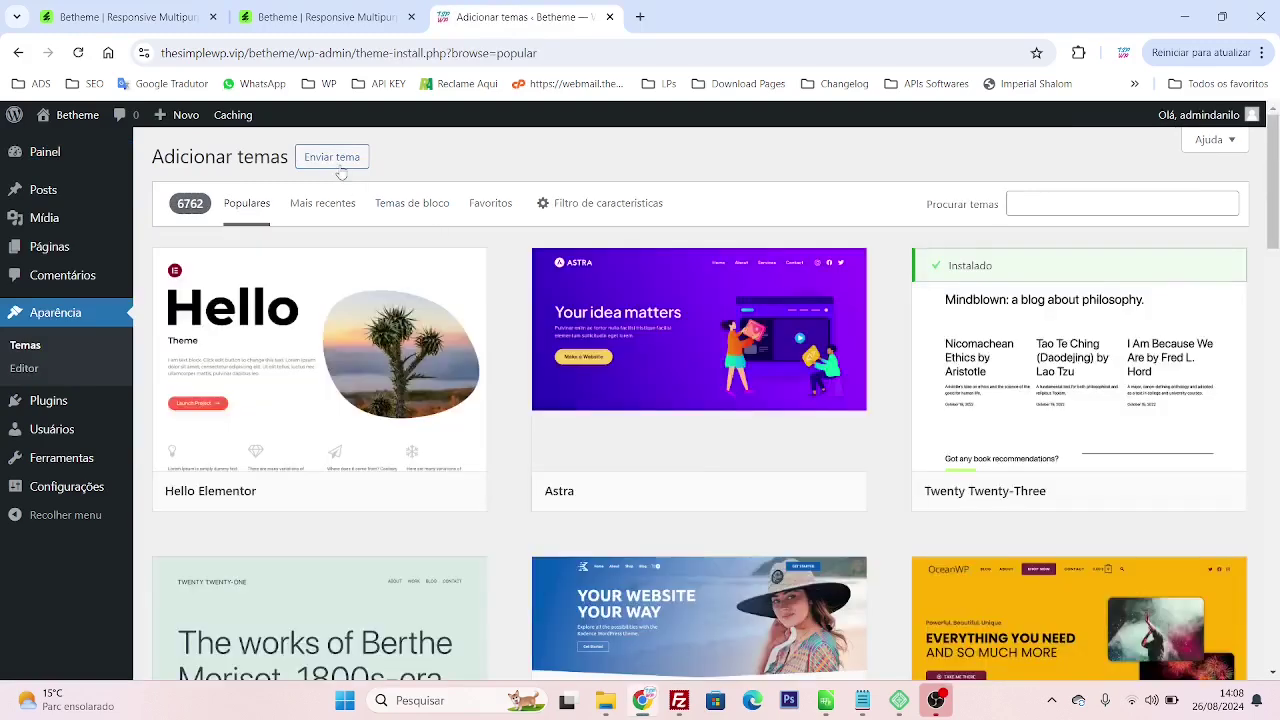
{"action": "left_click", "coordinate": [338, 161]}
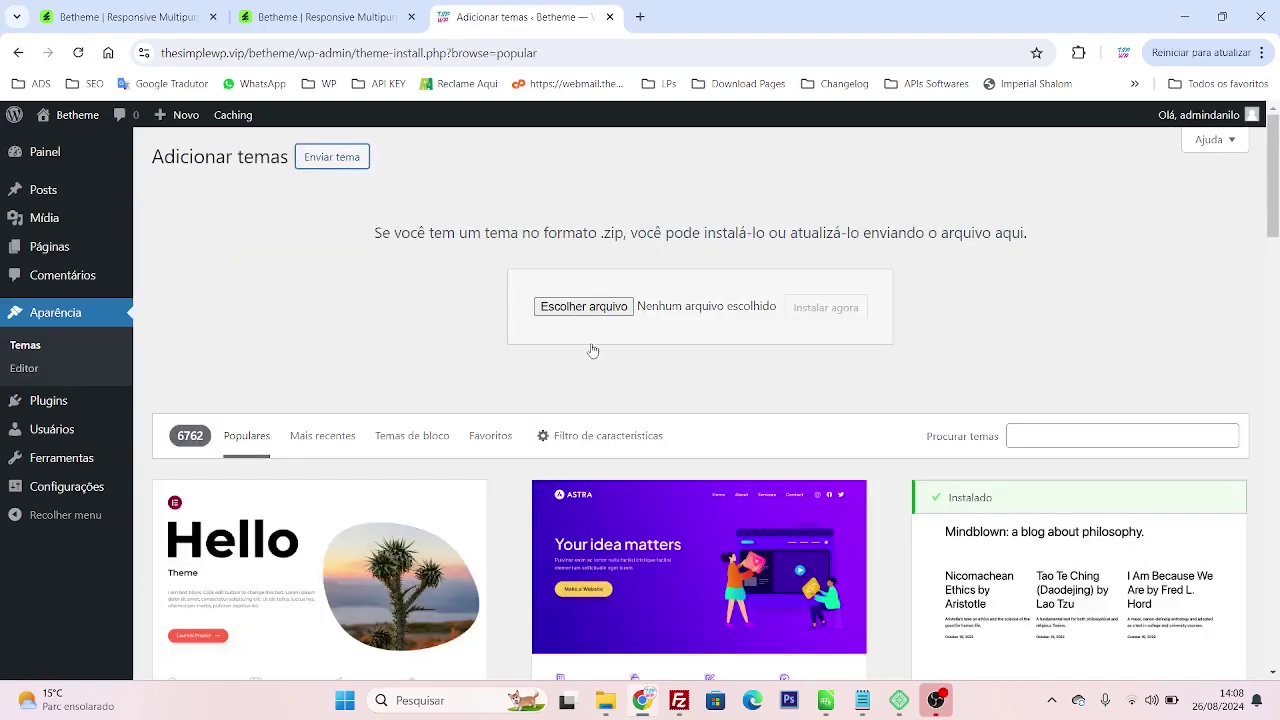
- Install the theme from betheme.zip in the betheme-premium-wordpress-theme folder and activate it
{"action": "left_click", "coordinate": [610, 311]}
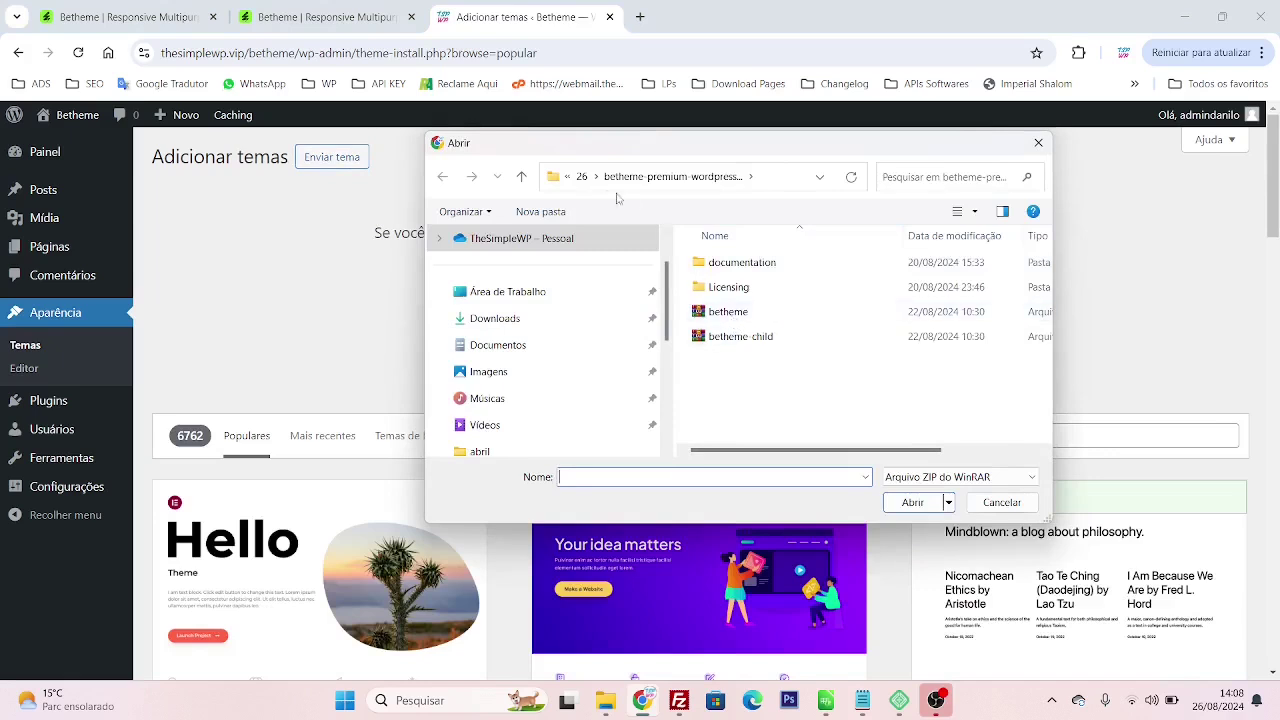
{"action": "left_click", "coordinate": [581, 176]}
{"action": "double_click", "coordinate": [728, 288]}
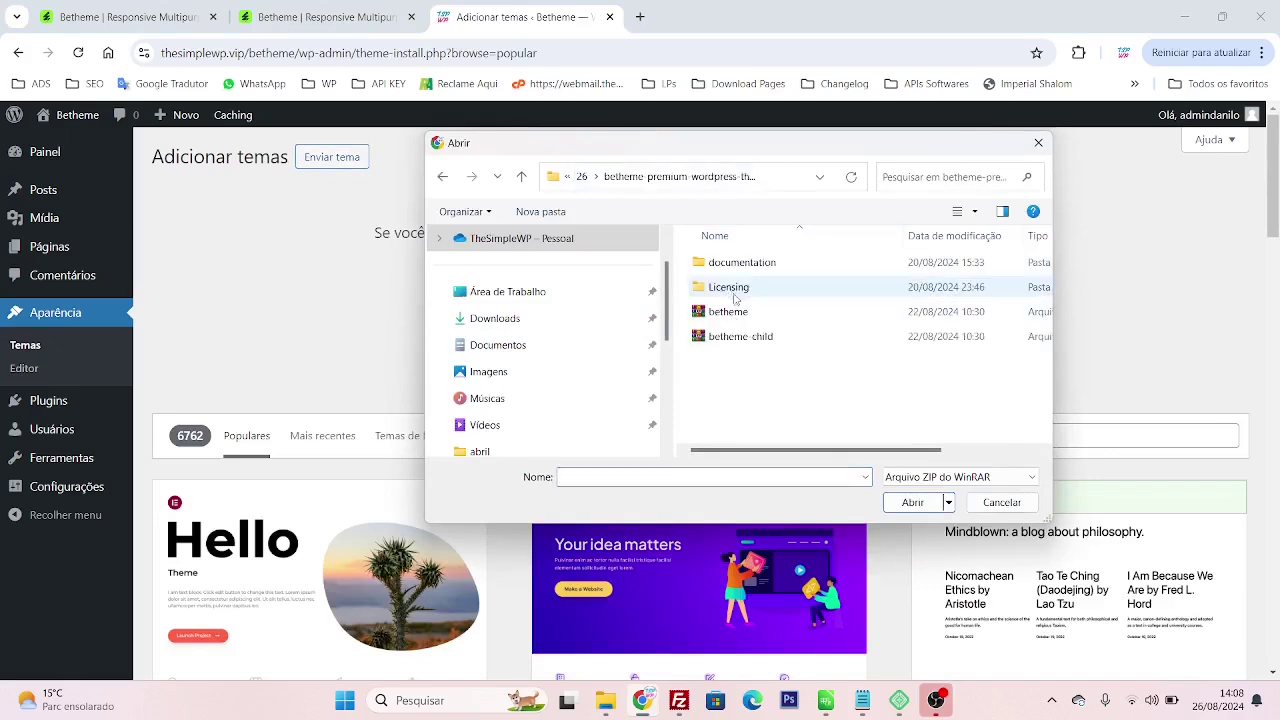
{"action": "left_click", "coordinate": [739, 313]}
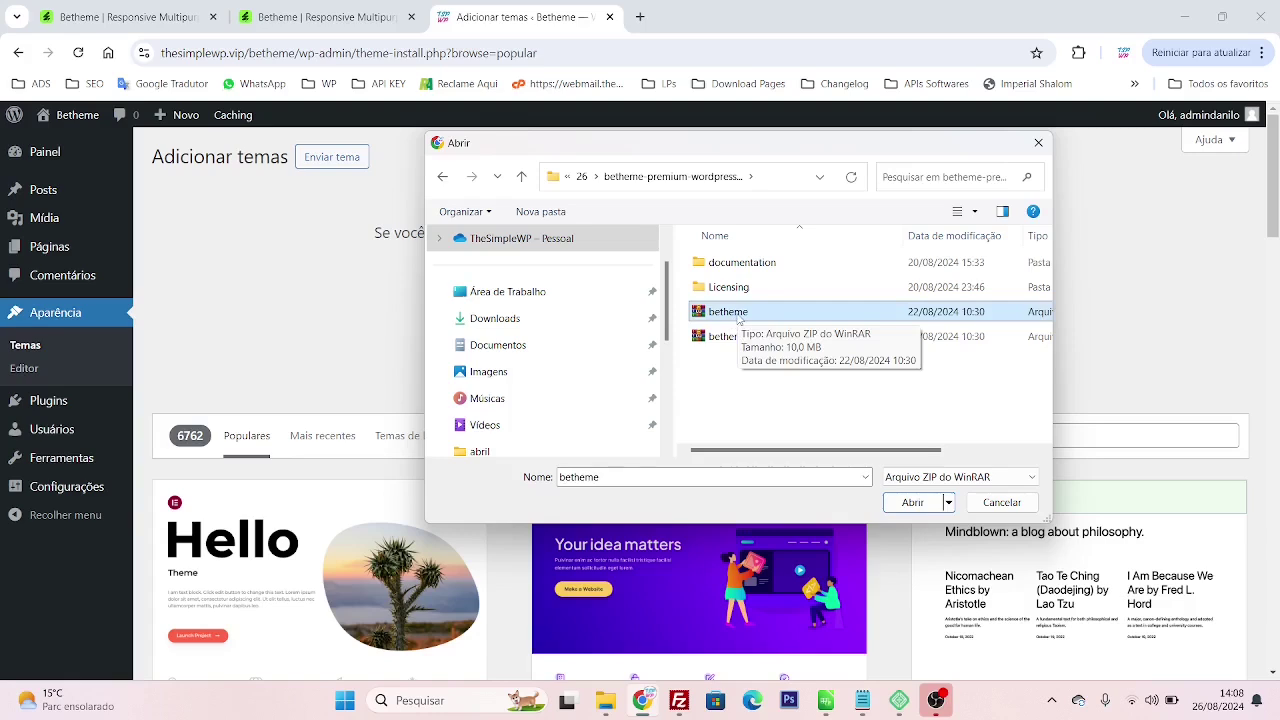
{"action": "double_click", "coordinate": [739, 318]}
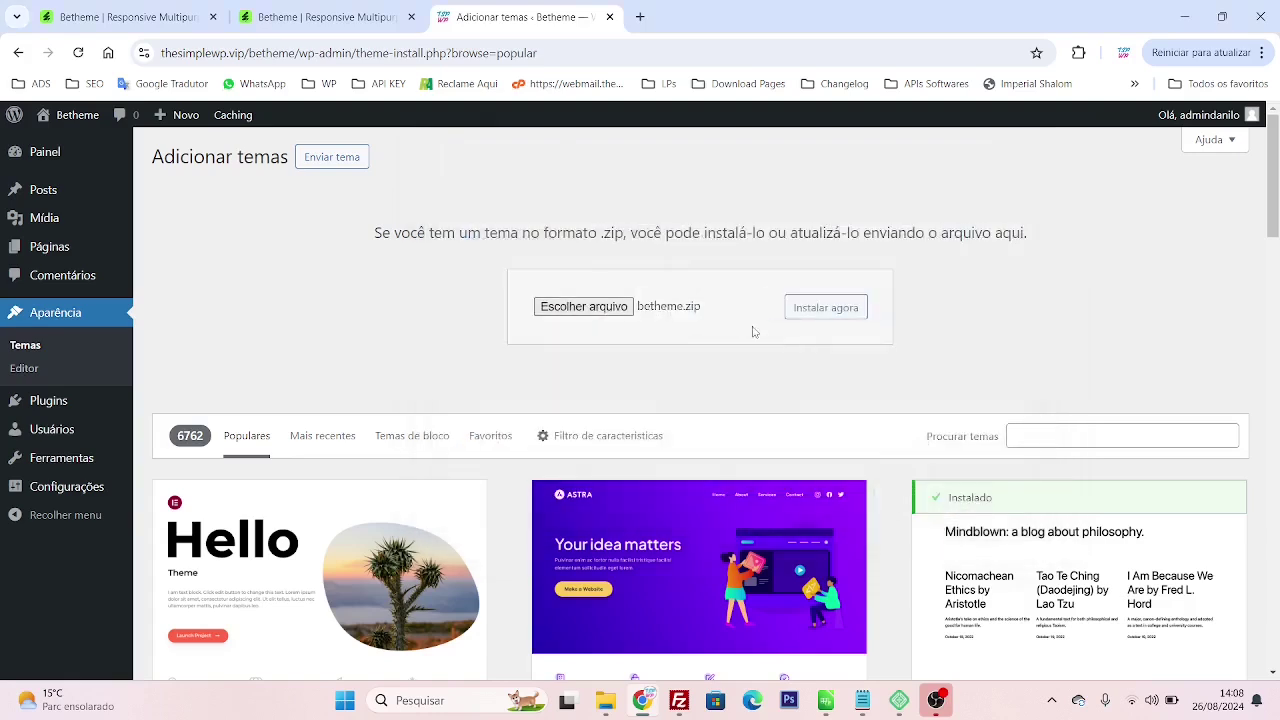
{"action": "left_click", "coordinate": [818, 319]}
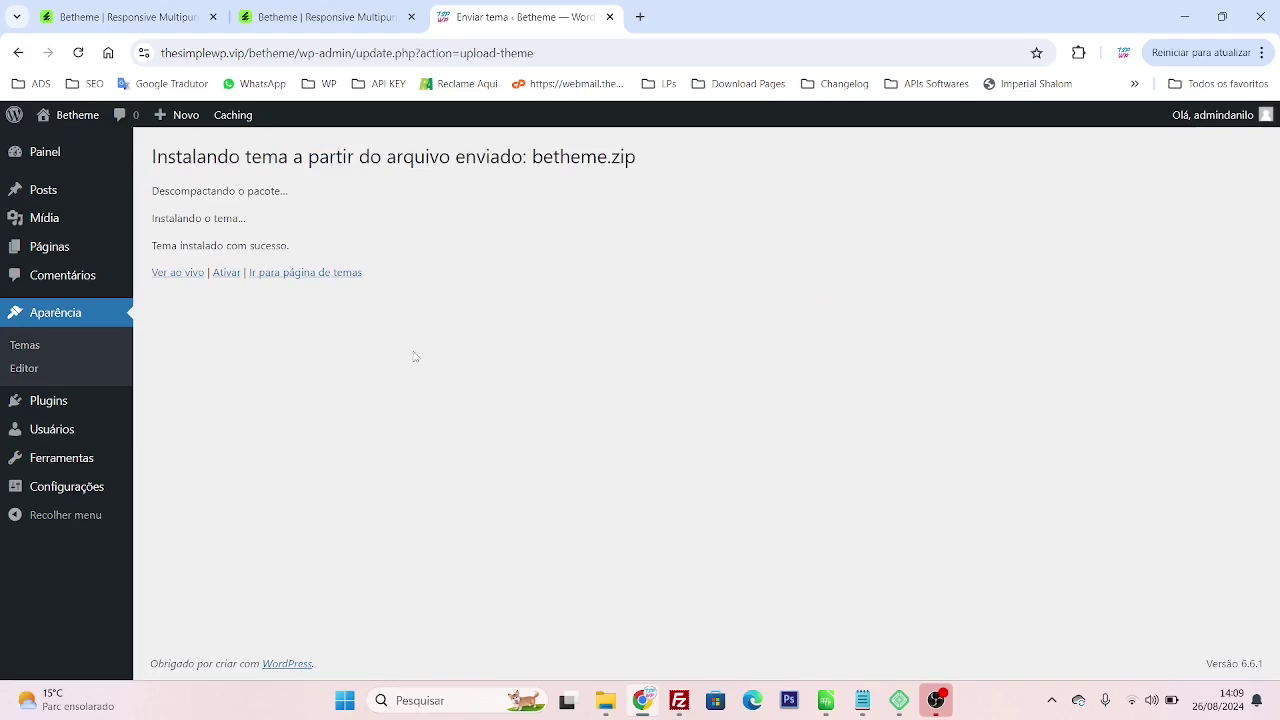
{"action": "left_click", "coordinate": [225, 273]}
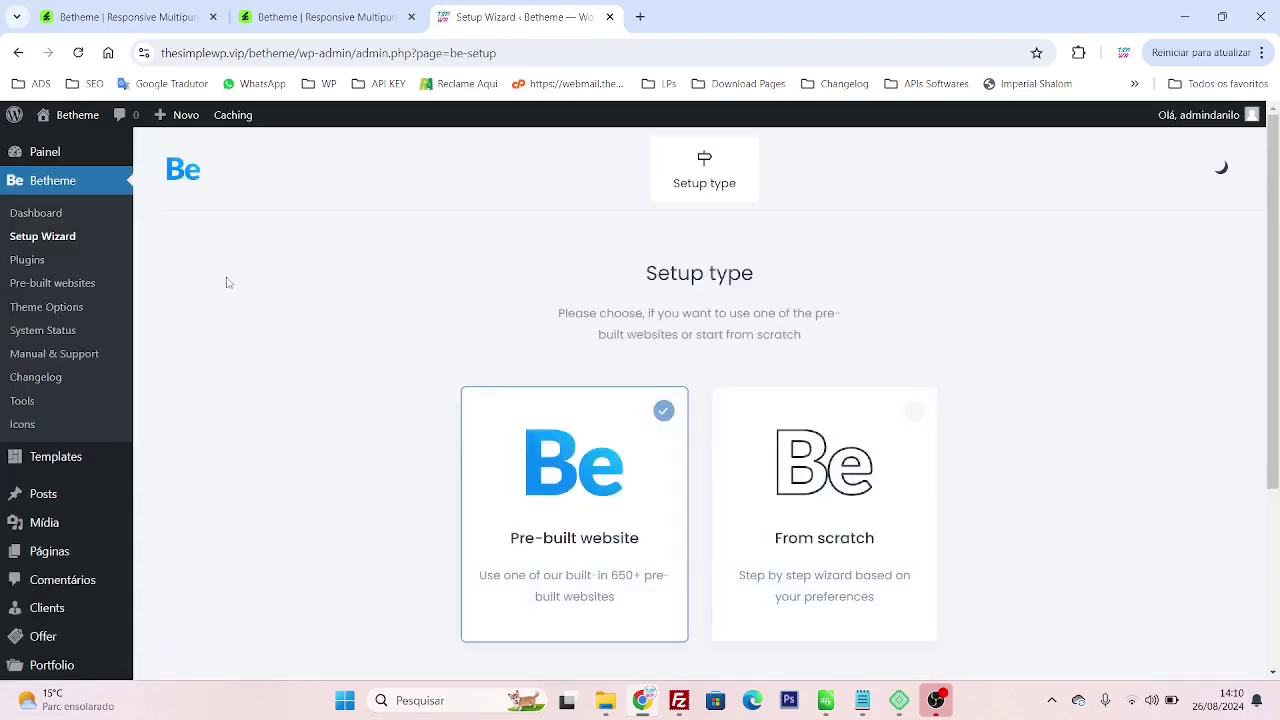
- Start the Betheme setup wizard with the Pre-built website type and accept the existing site title and tagline
{"action": "scroll", "coordinate": [230, 295], "scroll_direction": "down", "scroll_amount": 2}
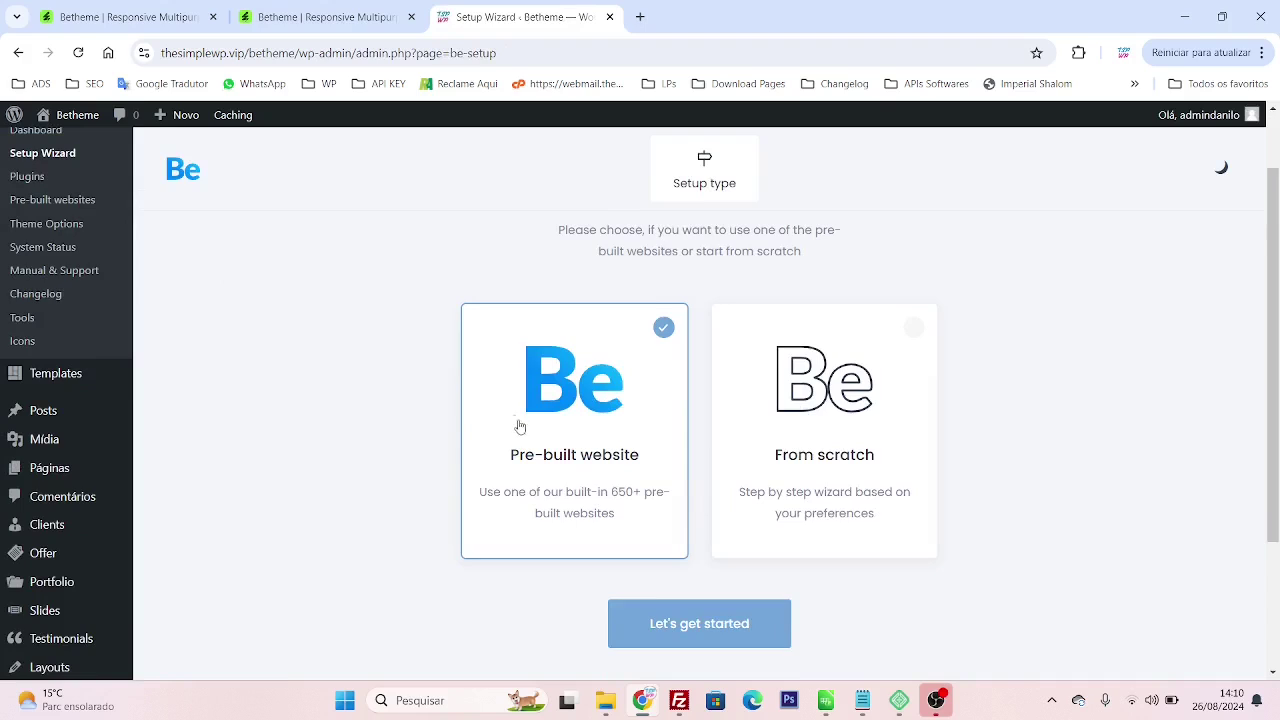
{"action": "left_click", "coordinate": [680, 638]}
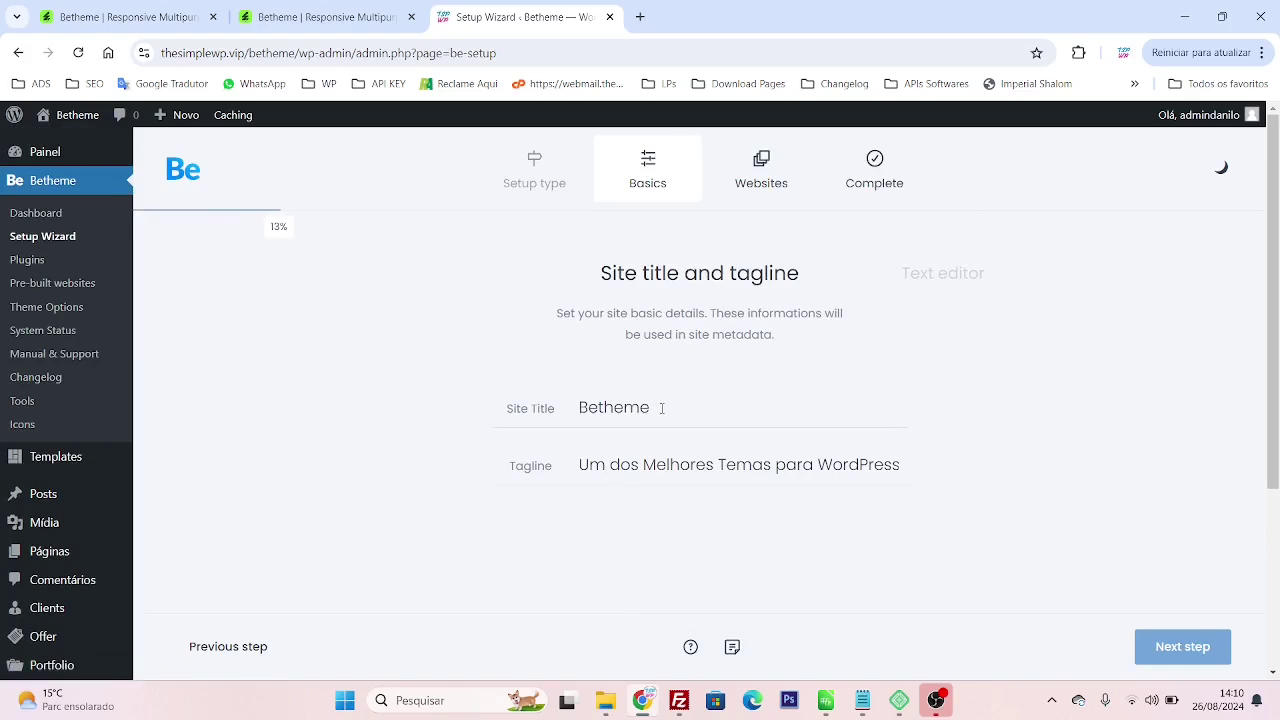
{"action": "left_click_drag", "start_coordinate": [653, 413], "coordinate": [570, 411]}
{"action": "left_click", "coordinate": [620, 464]}
{"action": "left_click_drag", "start_coordinate": [672, 408], "coordinate": [558, 414]}
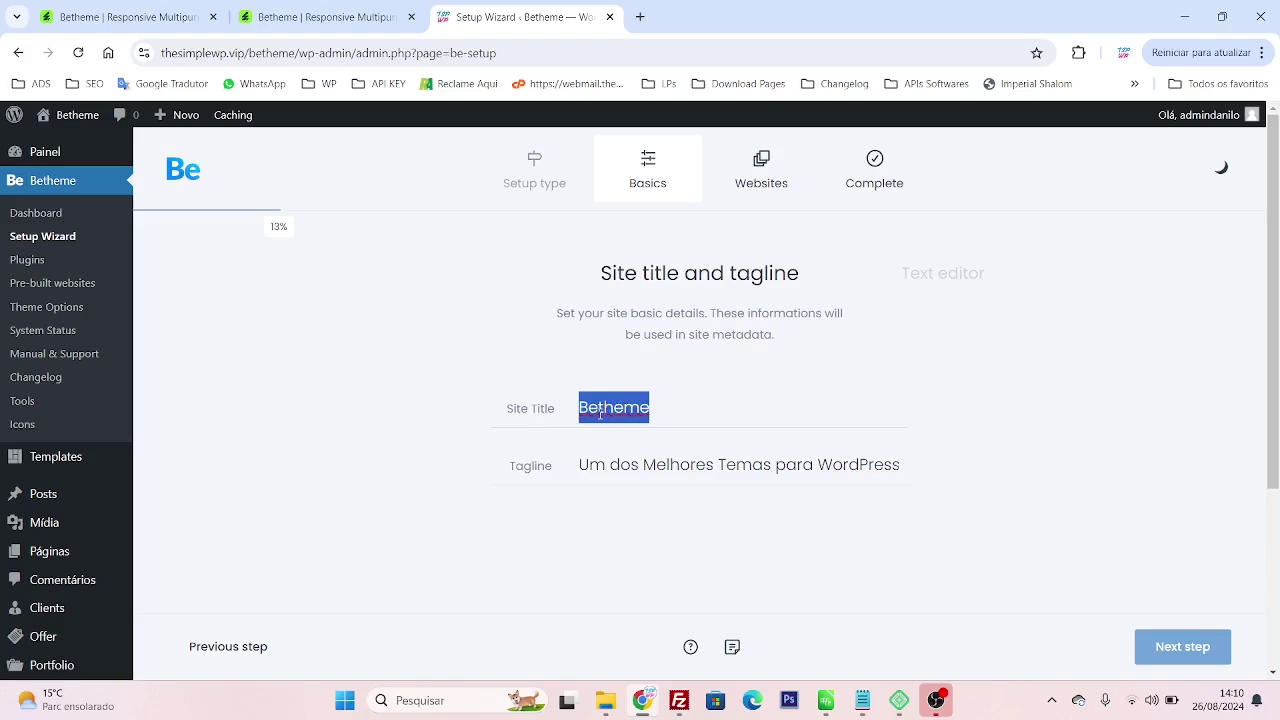
{"action": "left_click", "coordinate": [1173, 650]}
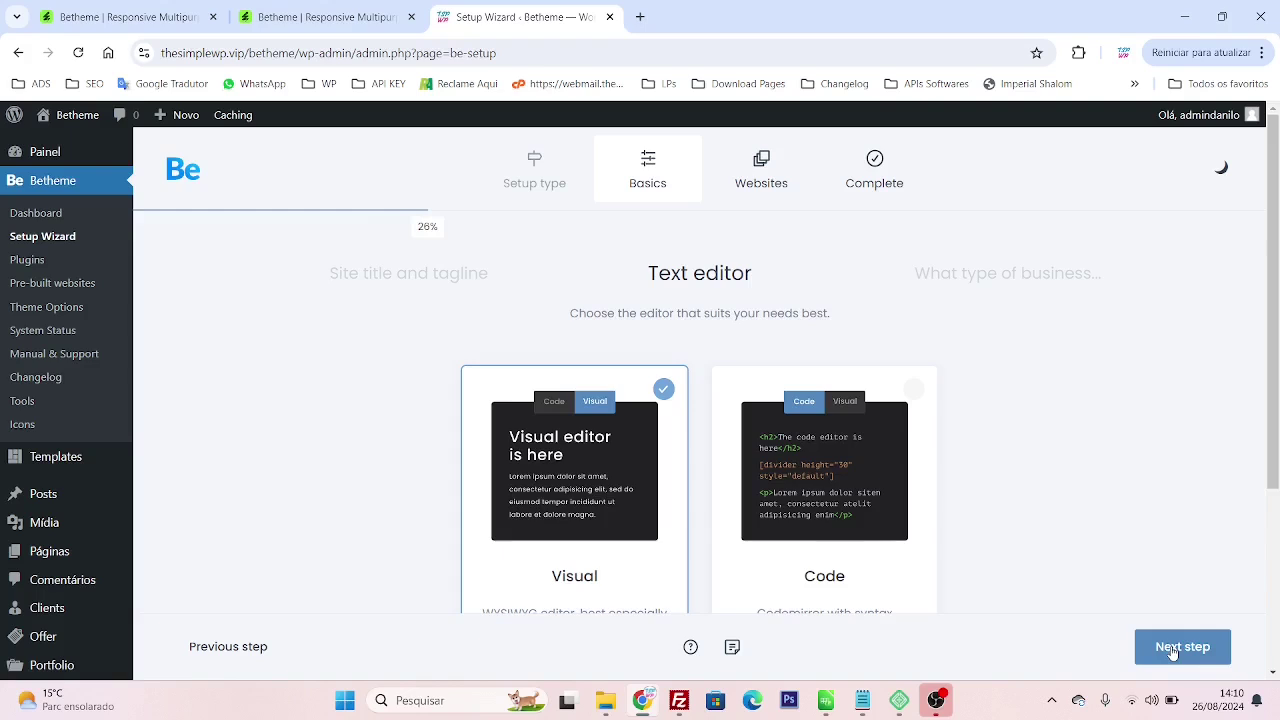
- Accept the Visual text editor and skip the business type selection in the setup wizard
{"action": "scroll", "coordinate": [1168, 628], "scroll_direction": "down", "scroll_amount": 2}
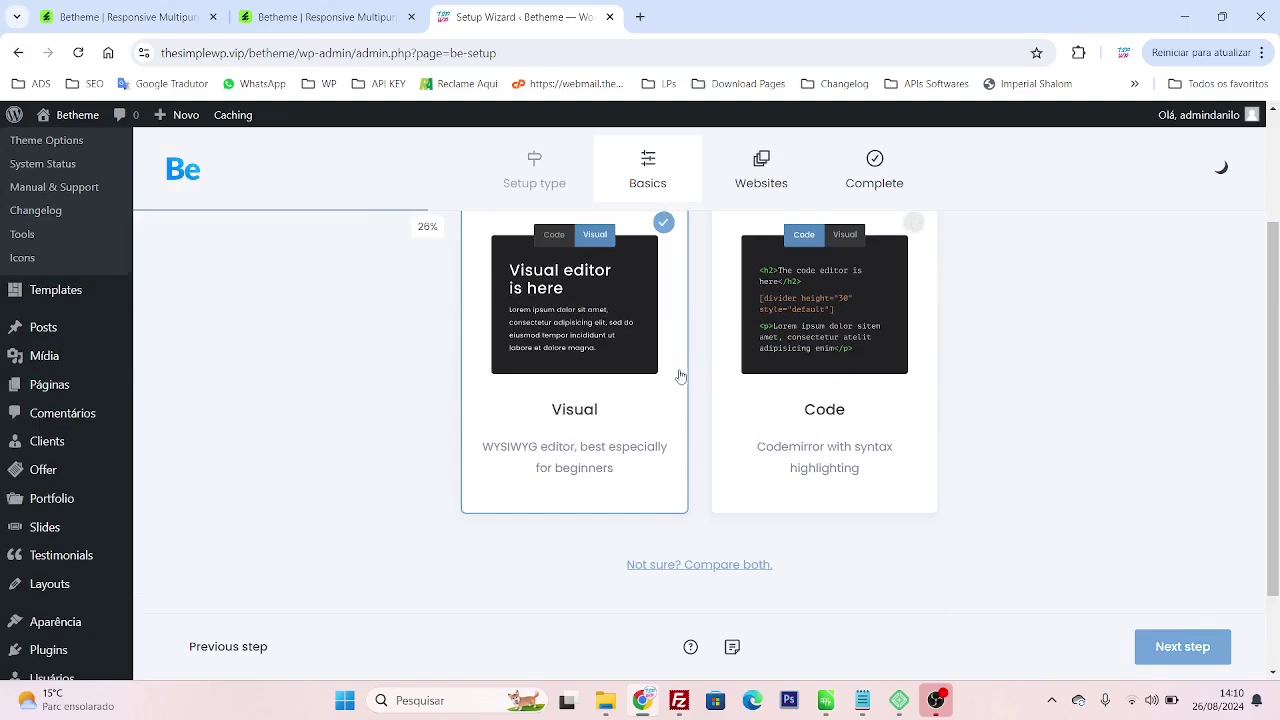
{"action": "scroll", "coordinate": [588, 450], "scroll_direction": "up", "scroll_amount": 1}
{"action": "left_click", "coordinate": [1190, 655]}
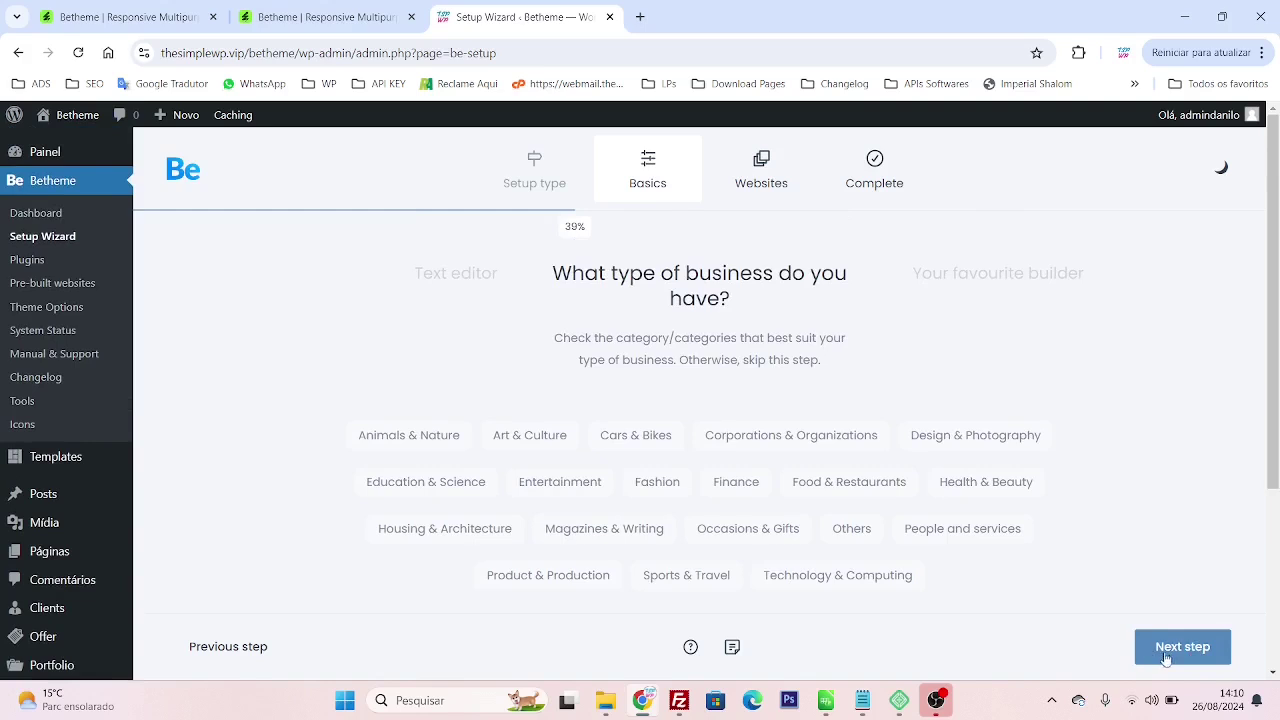
{"action": "left_click", "coordinate": [1166, 655]}
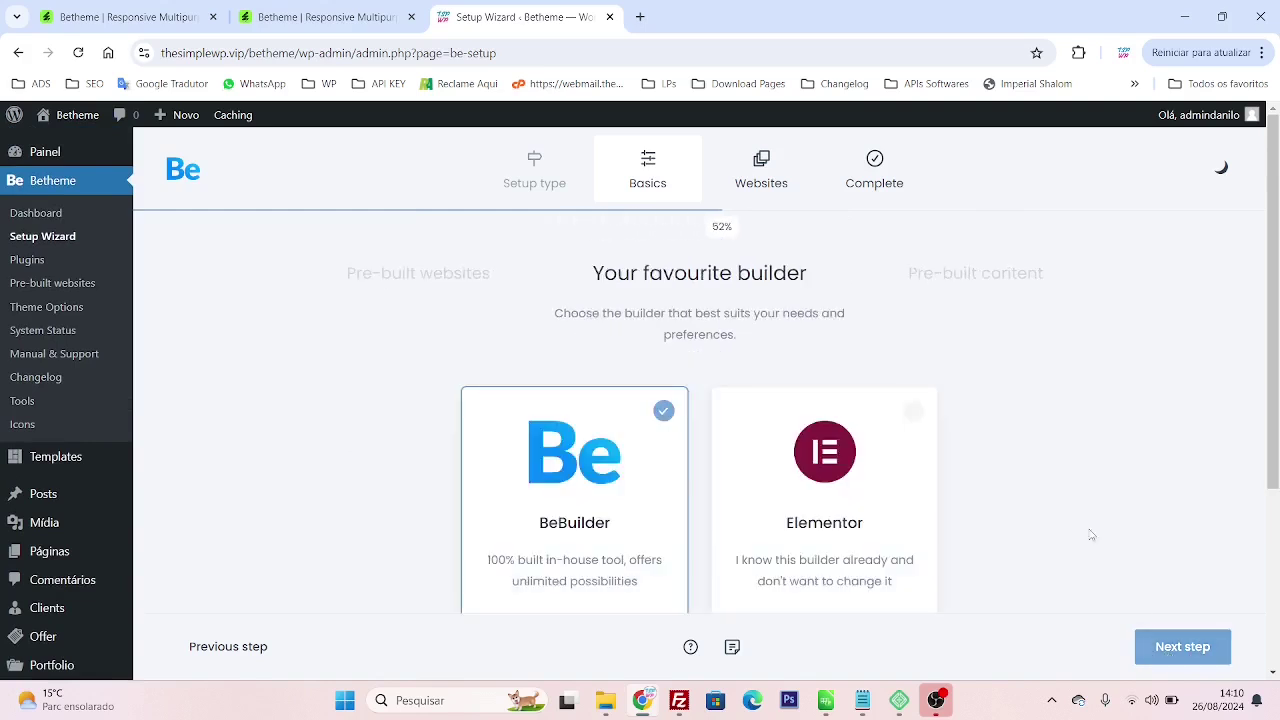
- Review the BeBuilder versus Elementor comparison on the Betheme preview page and continue the setup wizard with BeBuilder as the builder
{"action": "scroll", "coordinate": [1086, 528], "scroll_direction": "down", "scroll_amount": 1}
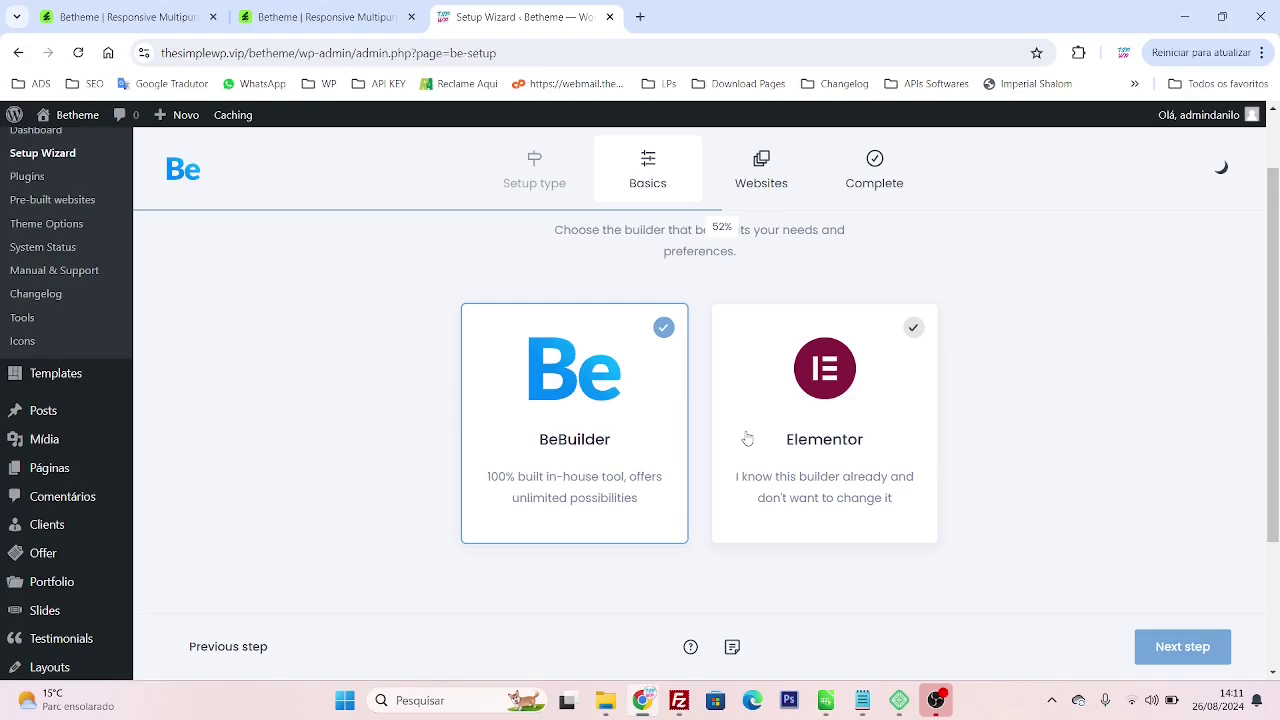
{"action": "left_click", "coordinate": [350, 24]}
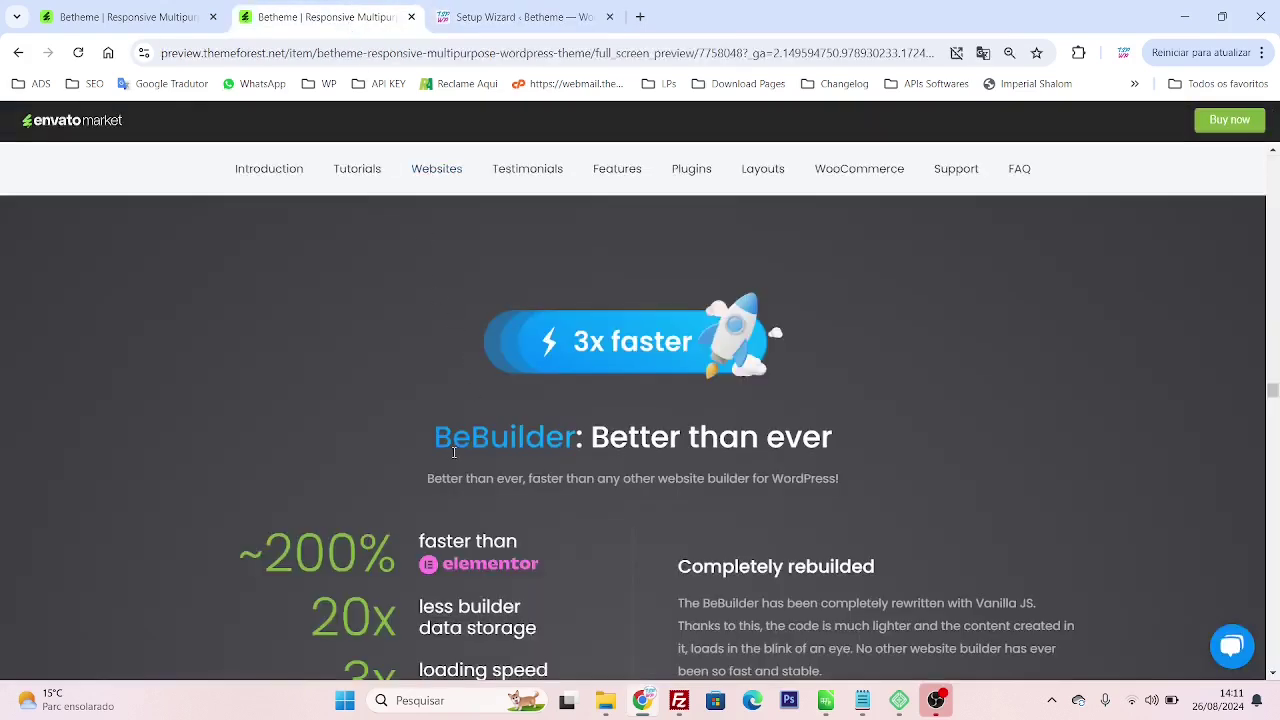
{"action": "scroll", "coordinate": [453, 452], "scroll_direction": "down", "scroll_amount": 1}
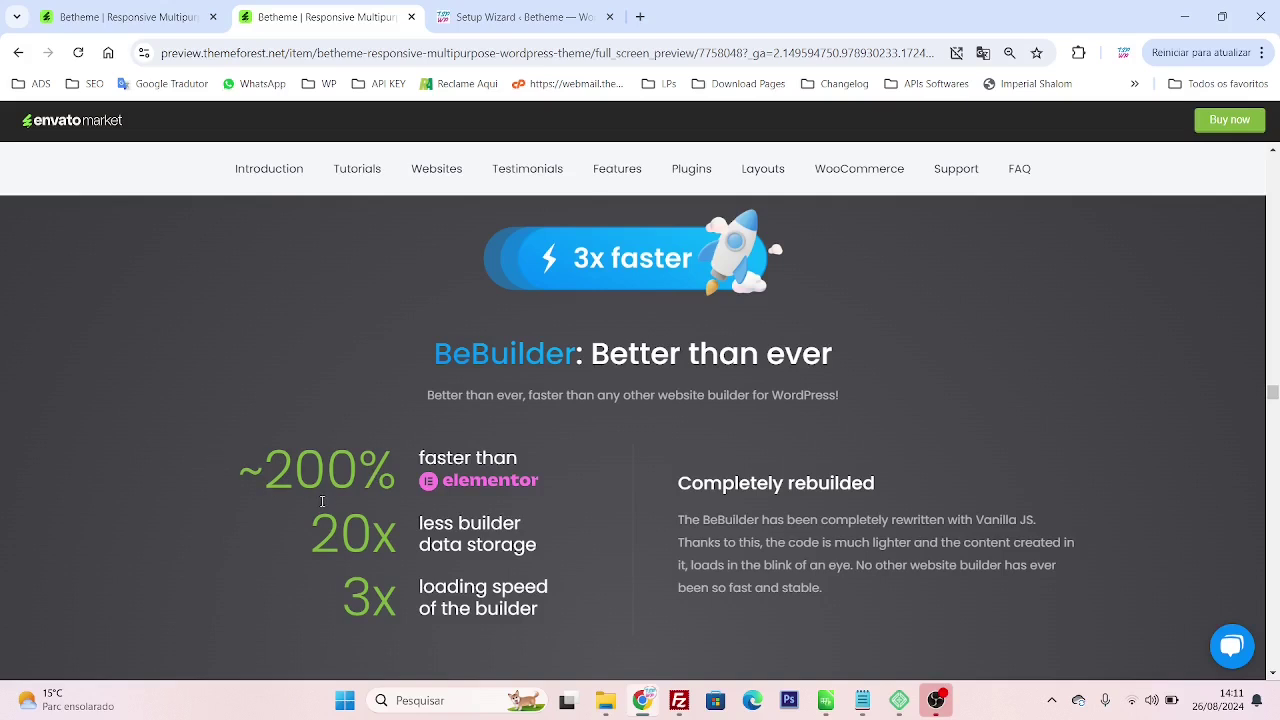
{"action": "left_click", "coordinate": [520, 17]}
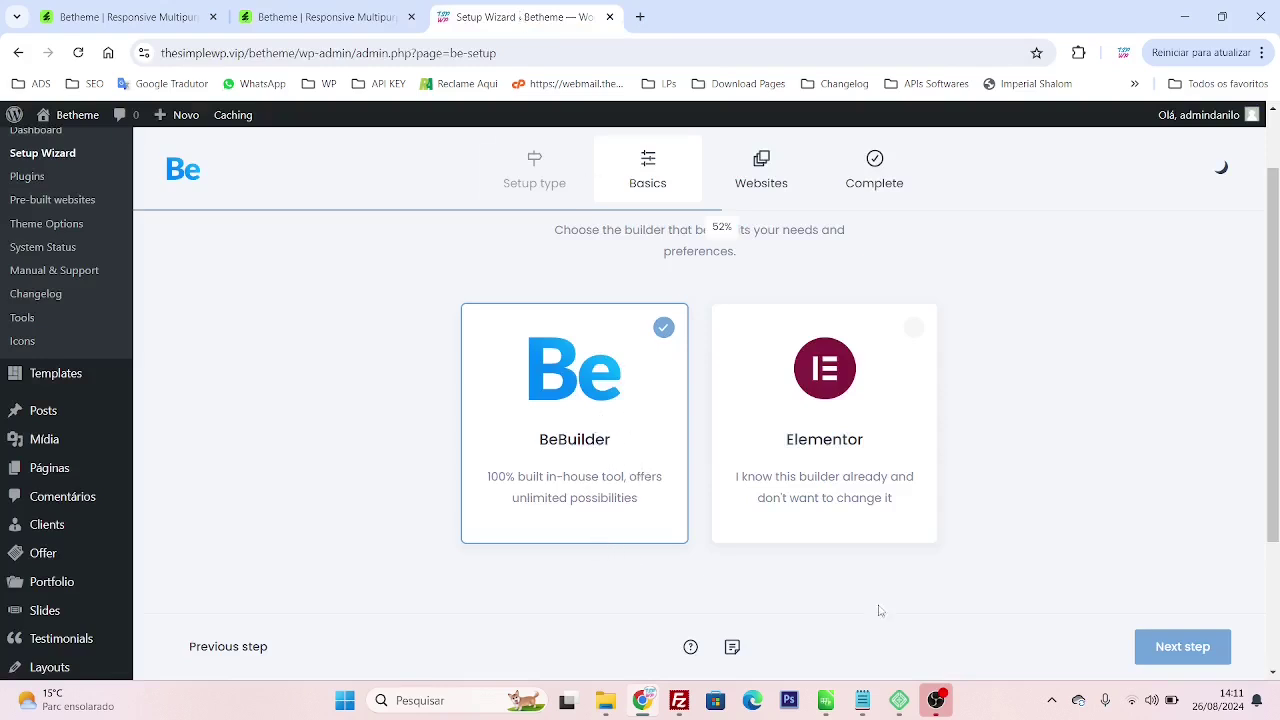
{"action": "left_click", "coordinate": [1175, 650]}
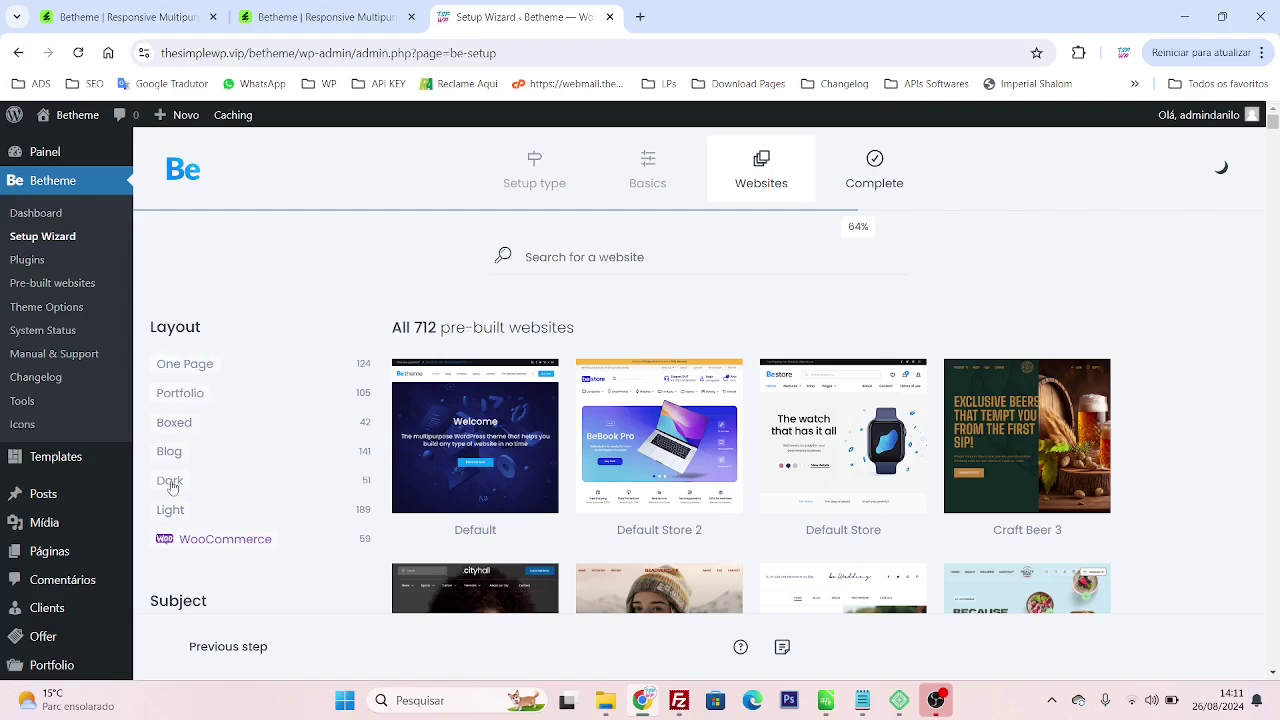
- Browse the pre-built website gallery along with its layout and subject categories
{"action": "scroll", "coordinate": [172, 488], "scroll_direction": "down", "scroll_amount": 2}
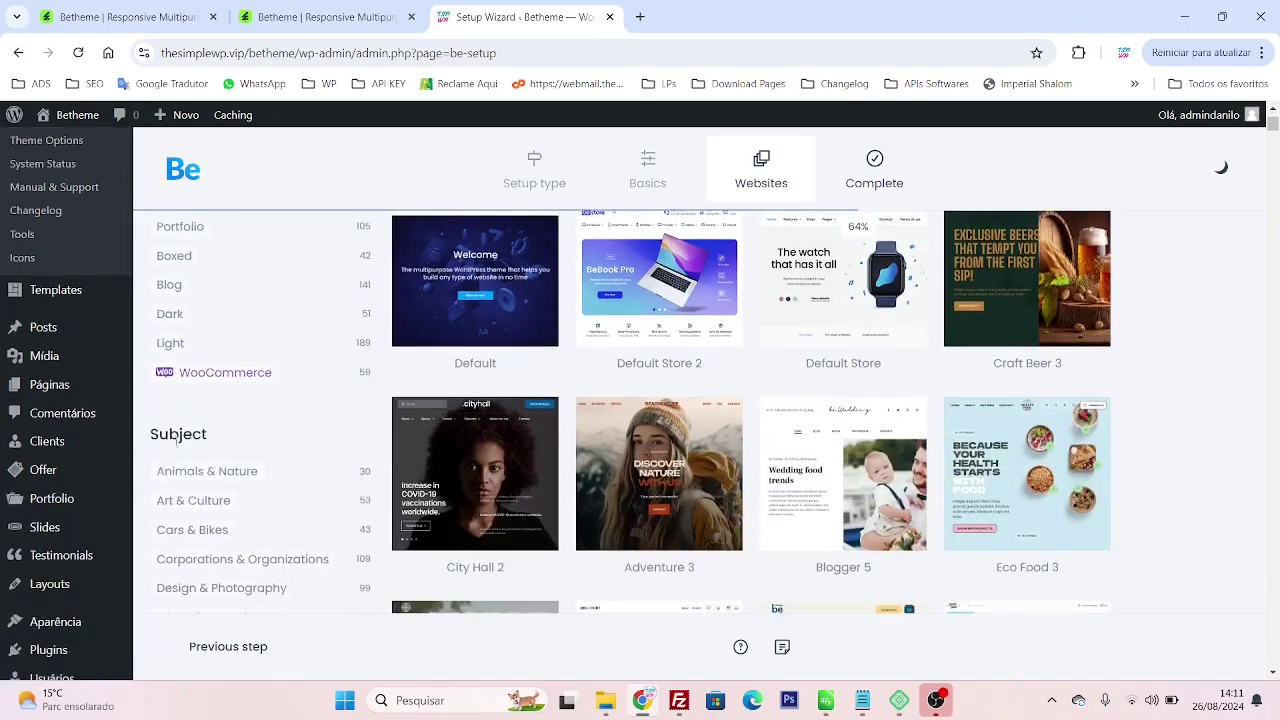
{"action": "scroll", "coordinate": [190, 482], "scroll_direction": "down", "scroll_amount": 3}
{"action": "scroll", "coordinate": [190, 482], "scroll_direction": "down", "scroll_amount": 3}
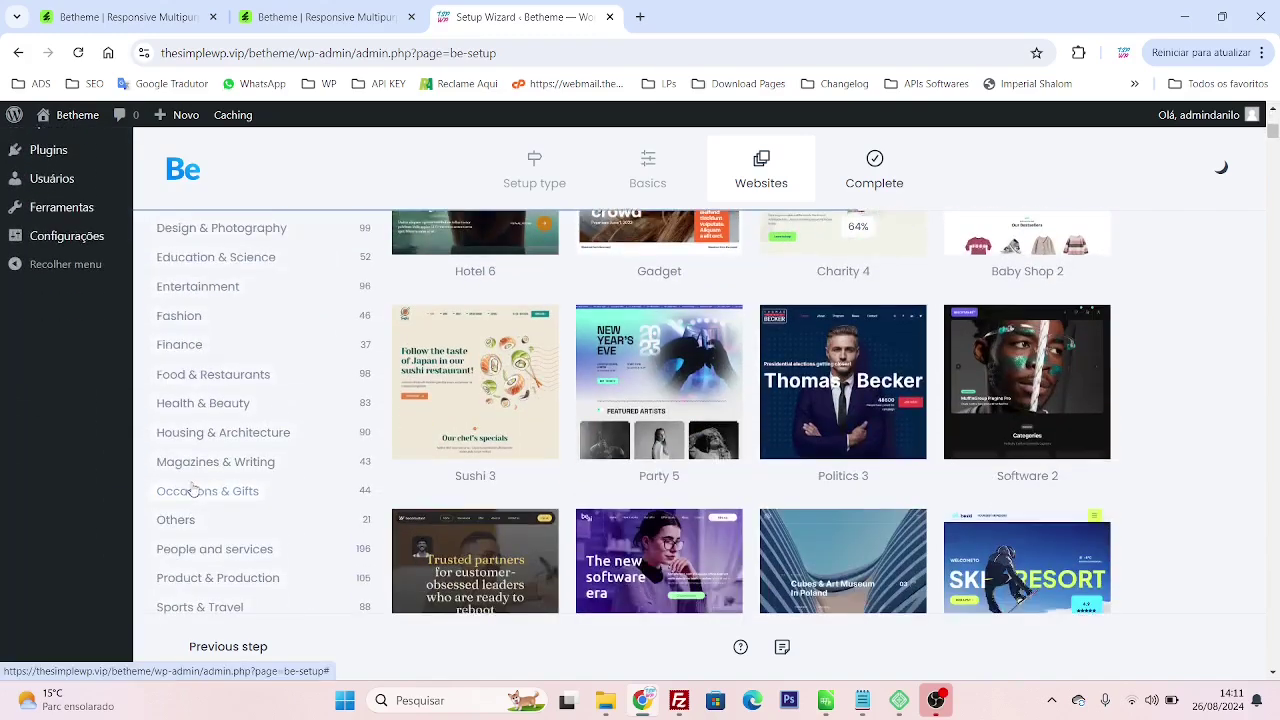
{"action": "scroll", "coordinate": [191, 491], "scroll_direction": "up", "scroll_amount": 5}
{"action": "scroll", "coordinate": [246, 511], "scroll_direction": "down", "scroll_amount": 3}
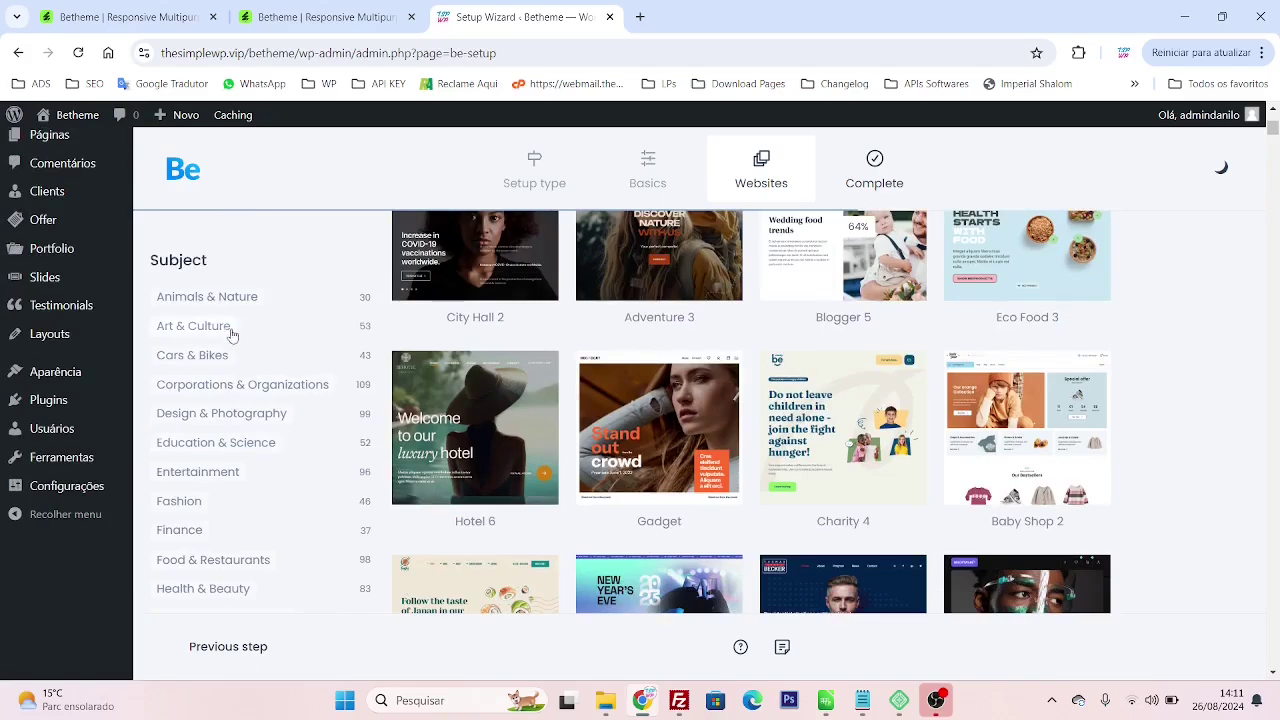
{"action": "scroll", "coordinate": [845, 400], "scroll_direction": "up", "scroll_amount": 4}
{"action": "scroll", "coordinate": [897, 371], "scroll_direction": "down", "scroll_amount": 10}
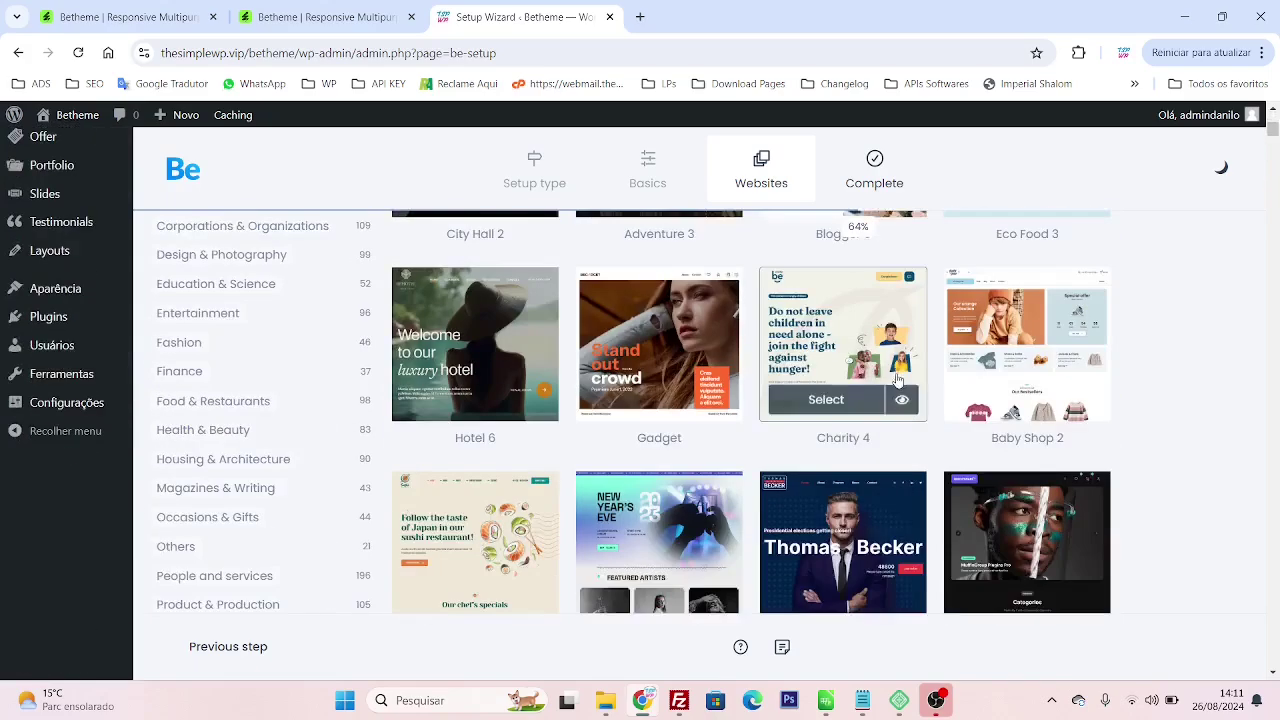
{"action": "scroll", "coordinate": [893, 400], "scroll_direction": "up", "scroll_amount": 3}
{"action": "scroll", "coordinate": [893, 400], "scroll_direction": "up", "scroll_amount": 8}
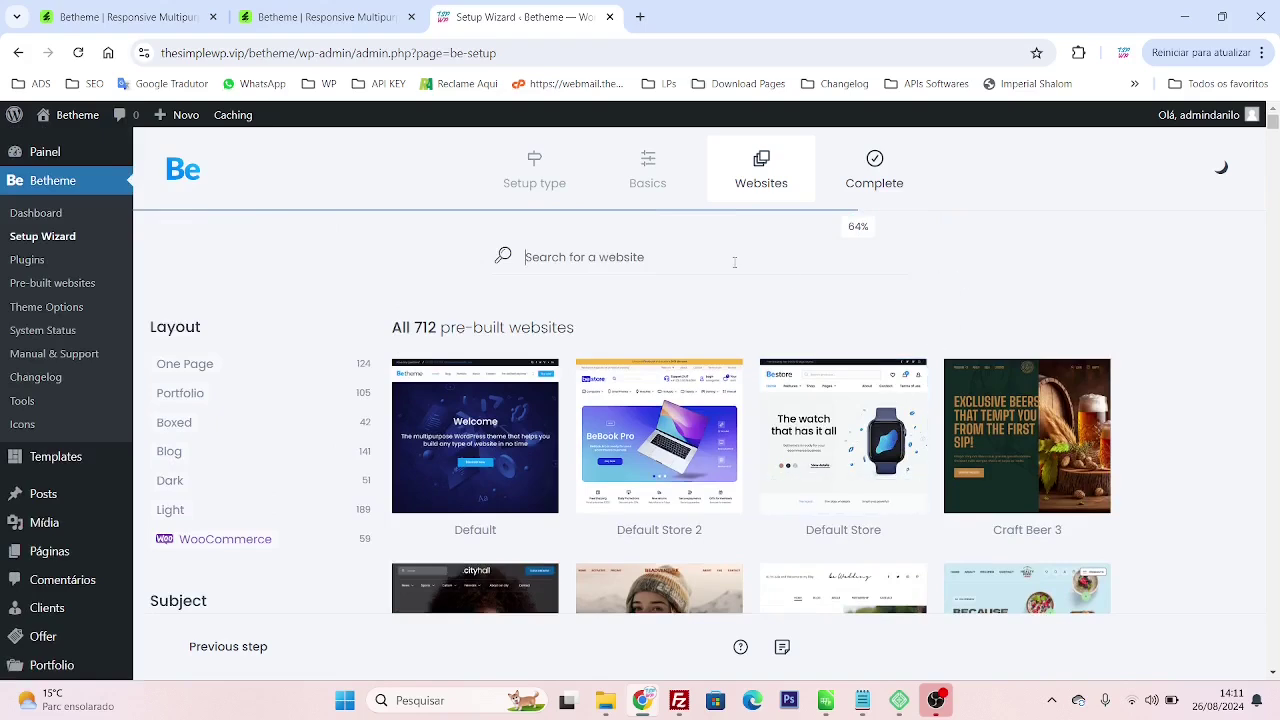
- Search the pre-built websites for "car" and switch the wizard to dark mode and back to light mode
{"action": "left_click", "coordinate": [734, 262]}
{"action": "type", "text": "car"}
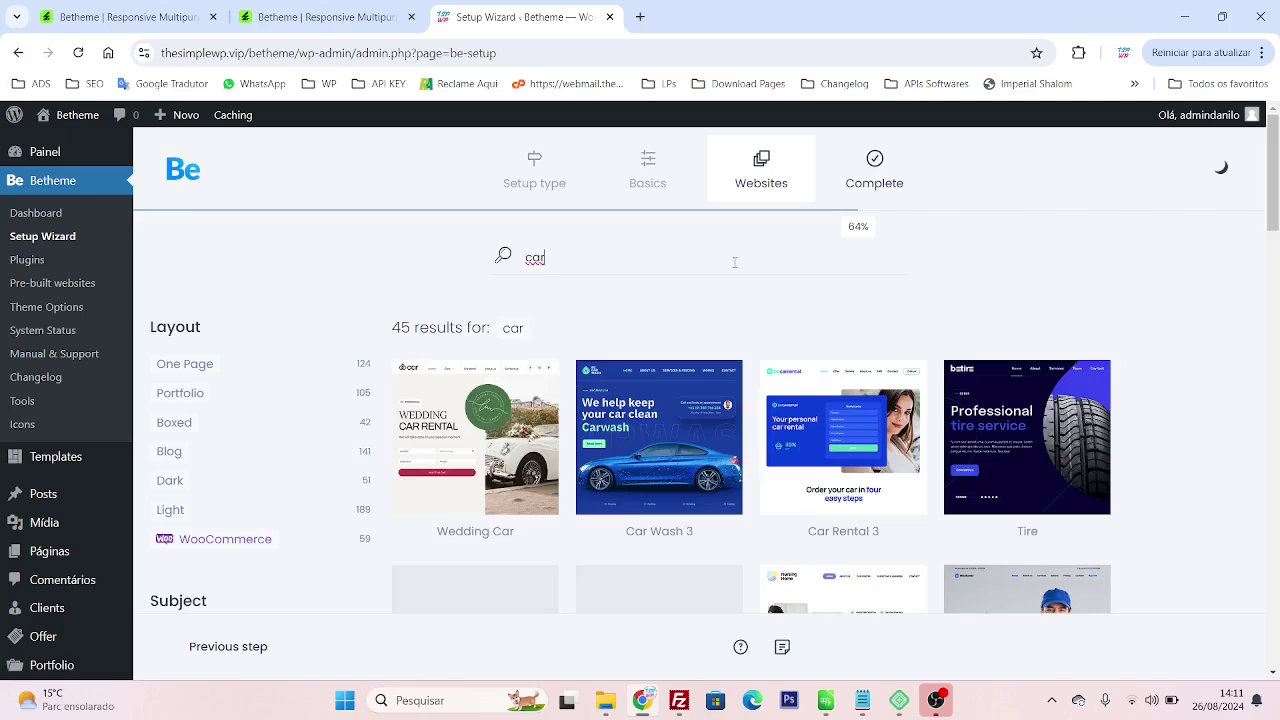
{"action": "left_click", "coordinate": [1222, 176]}
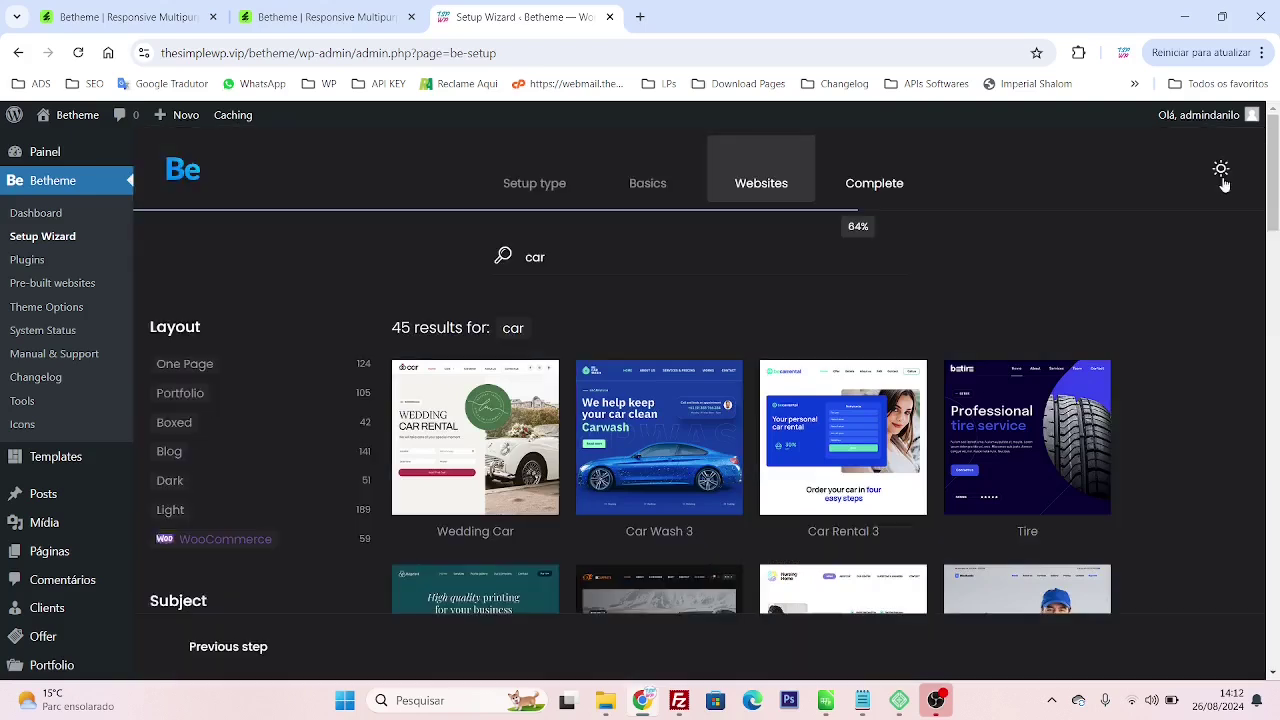
{"action": "left_click", "coordinate": [1222, 176]}
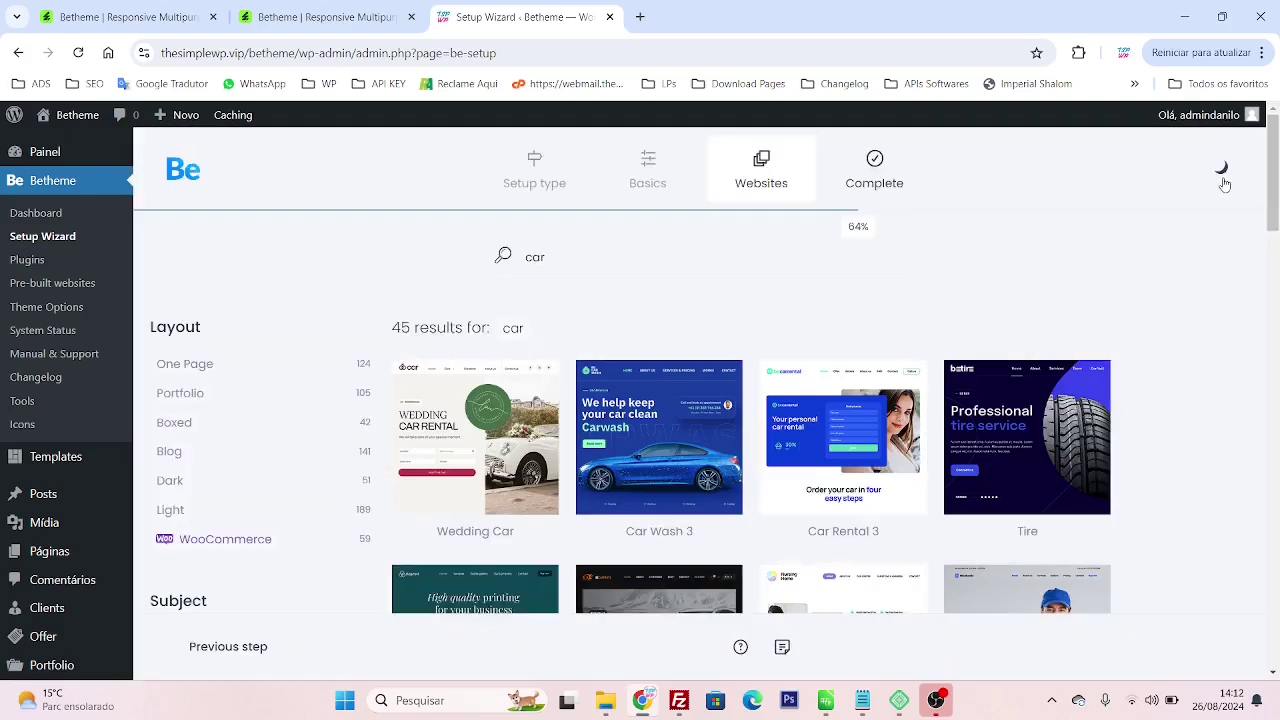
- Filter the pre-built websites by the One Page layout and open the Bistro 5 preview in its own browser tab
{"action": "left_click", "coordinate": [205, 372]}
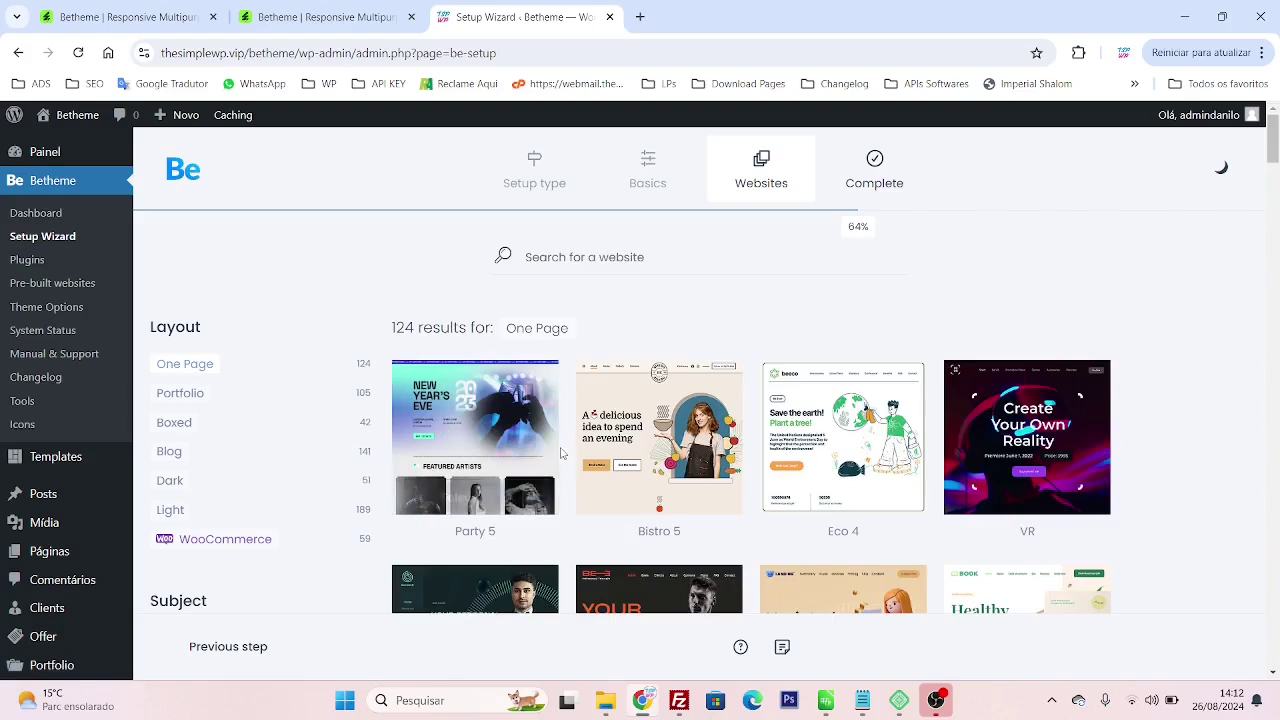
{"action": "mouse_move", "coordinate": [644, 428]}
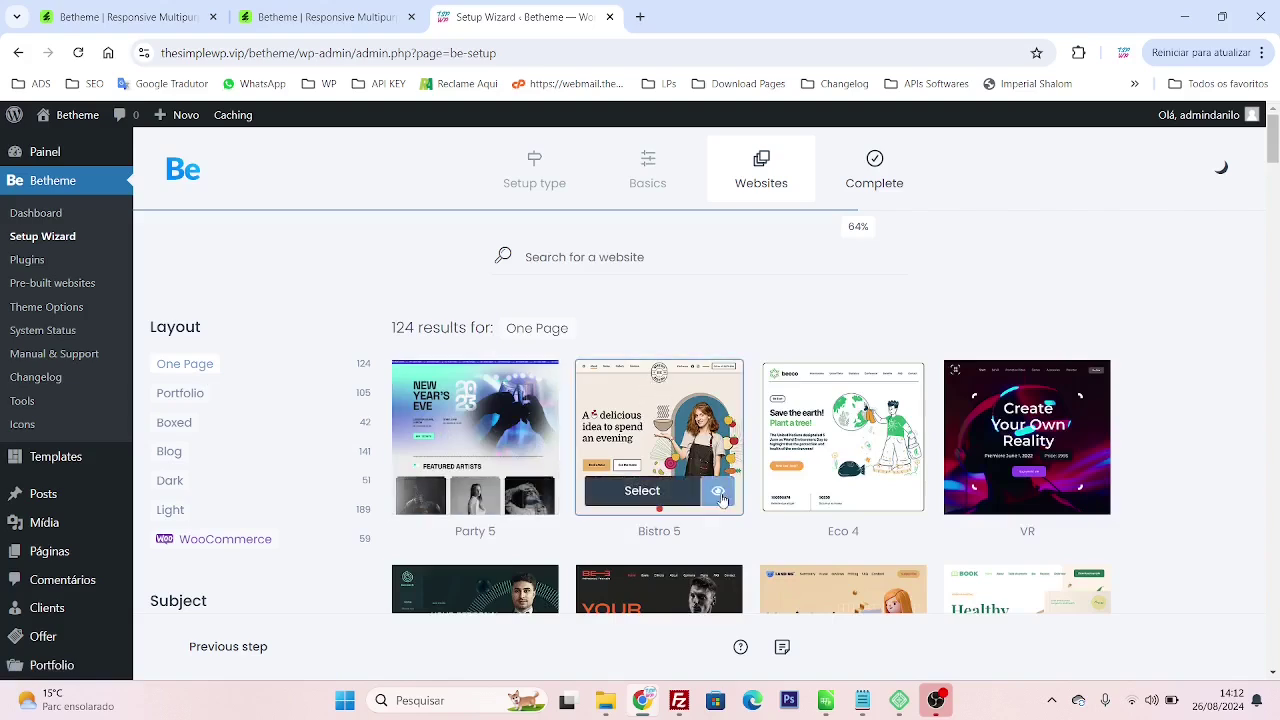
{"action": "scroll", "coordinate": [722, 500], "scroll_direction": "down", "scroll_amount": 3}
{"action": "scroll", "coordinate": [730, 505], "scroll_direction": "up", "scroll_amount": 3}
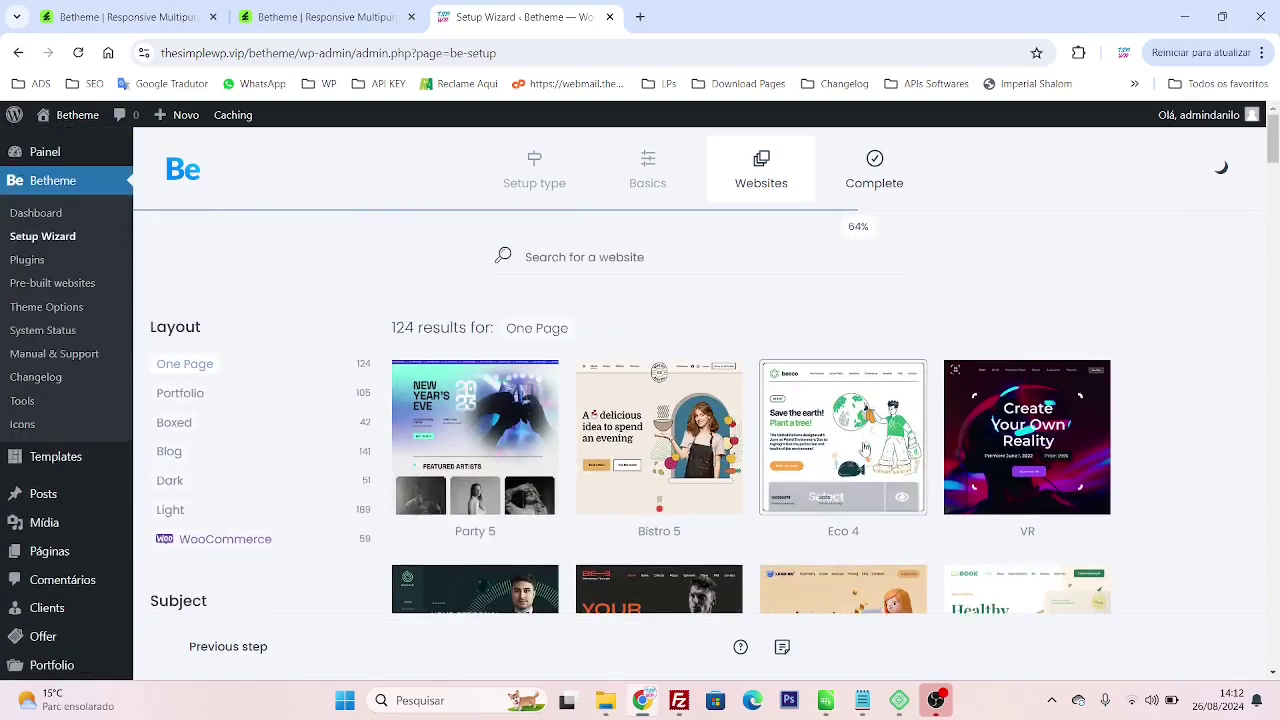
{"action": "middle_click", "coordinate": [720, 497]}
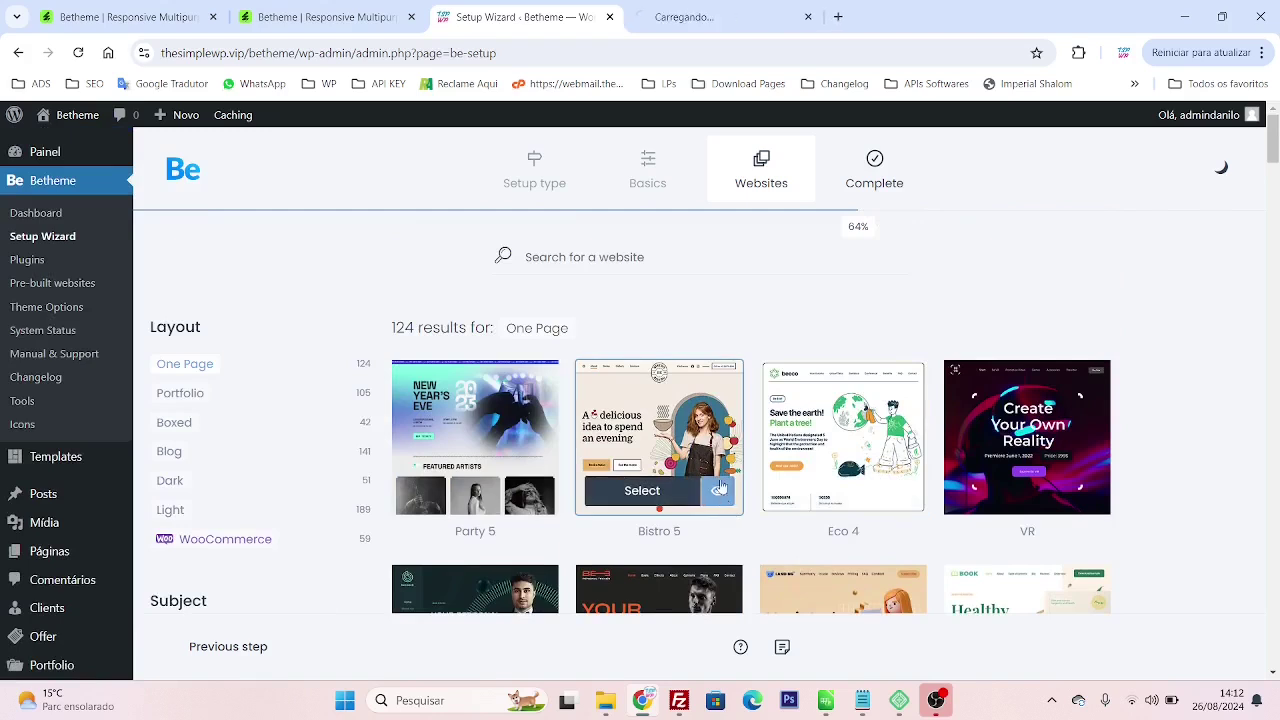
{"action": "left_click", "coordinate": [716, 22]}
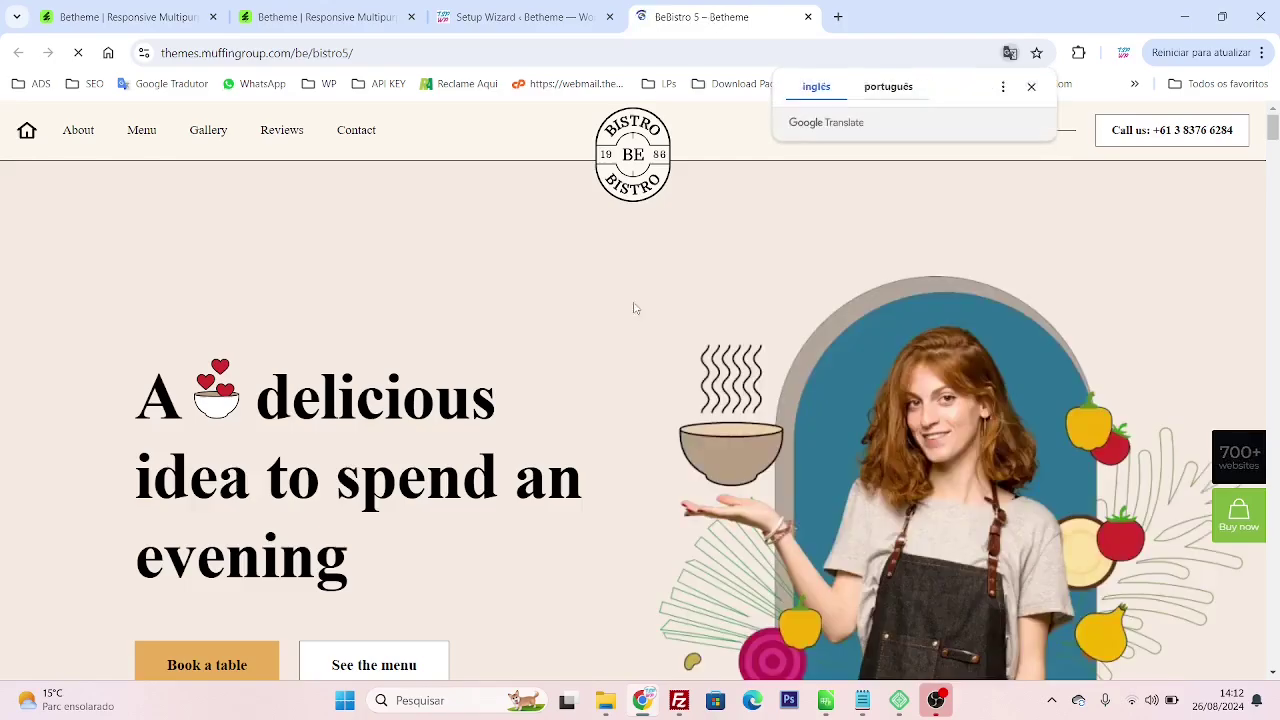
- Look through the Bistro 5 demo's about, menu and further sections, dismiss the translation prompt and close the preview
{"action": "scroll", "coordinate": [625, 330], "scroll_direction": "down", "scroll_amount": 15}
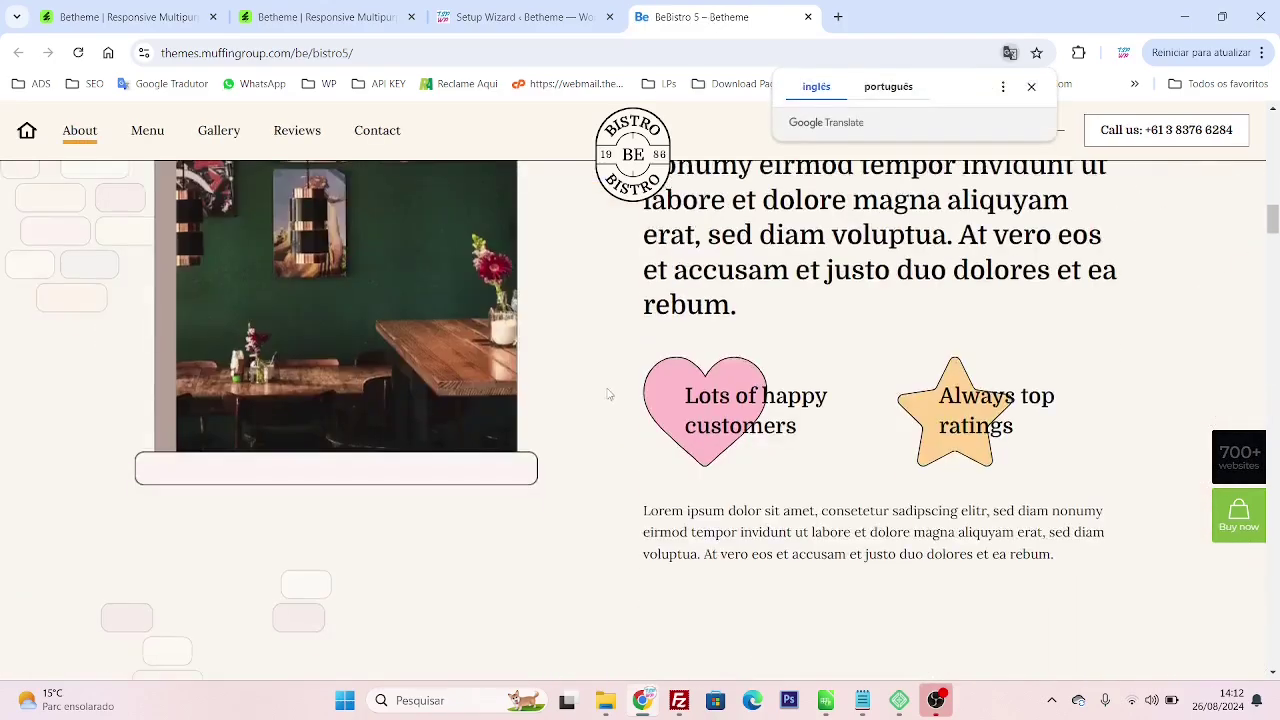
{"action": "scroll", "coordinate": [607, 395], "scroll_direction": "down", "scroll_amount": 10}
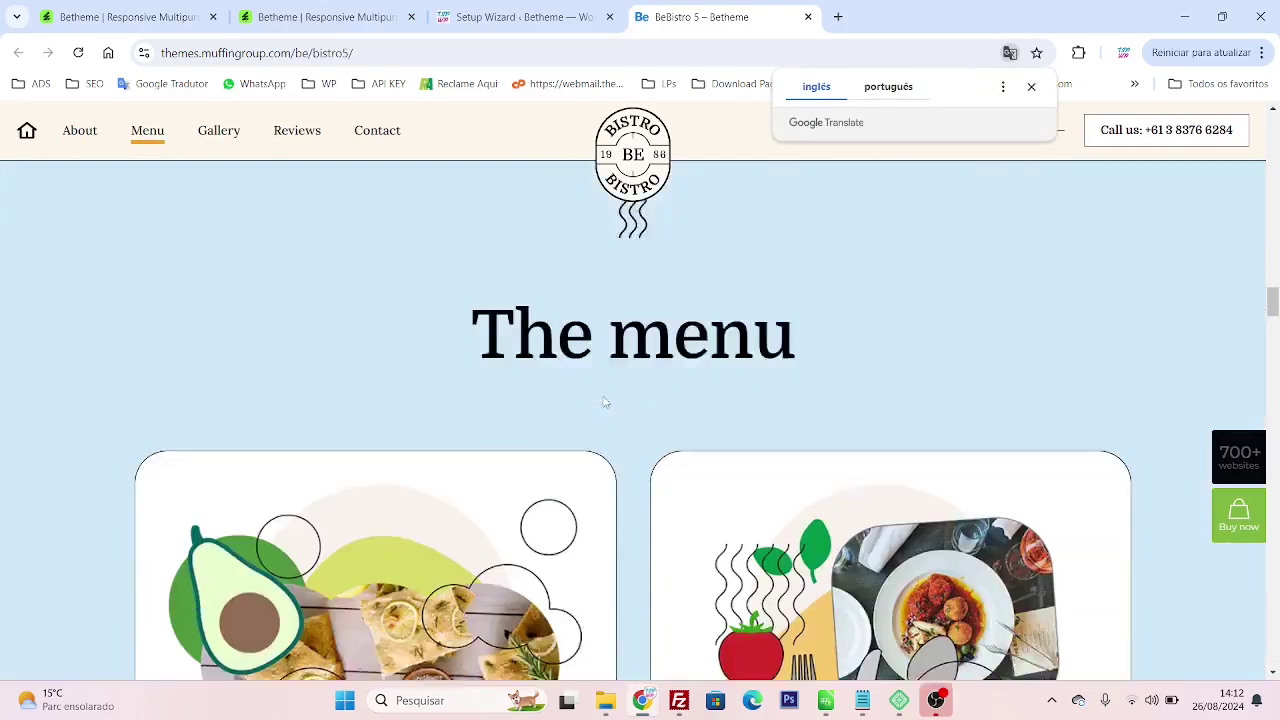
{"action": "scroll", "coordinate": [604, 402], "scroll_direction": "down", "scroll_amount": 10}
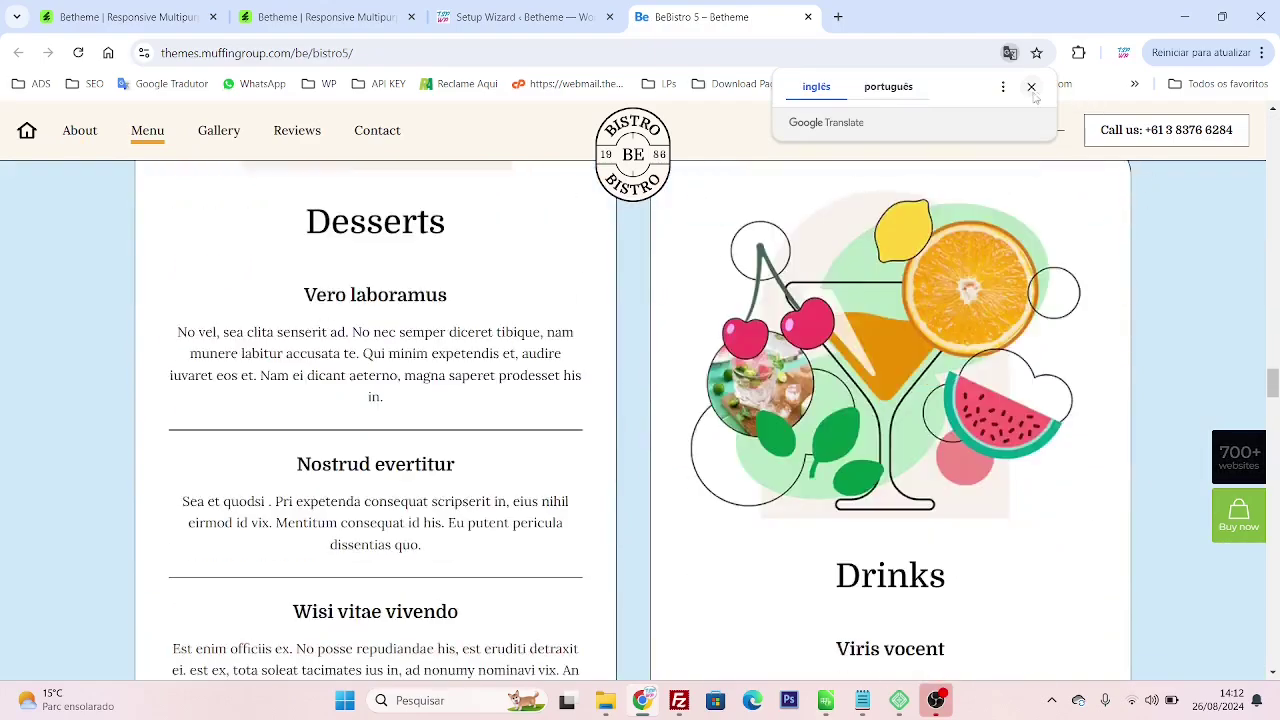
{"action": "left_click", "coordinate": [1031, 87]}
{"action": "scroll", "coordinate": [823, 371], "scroll_direction": "down", "scroll_amount": 10}
{"action": "key", "text": "ctrl+w"}
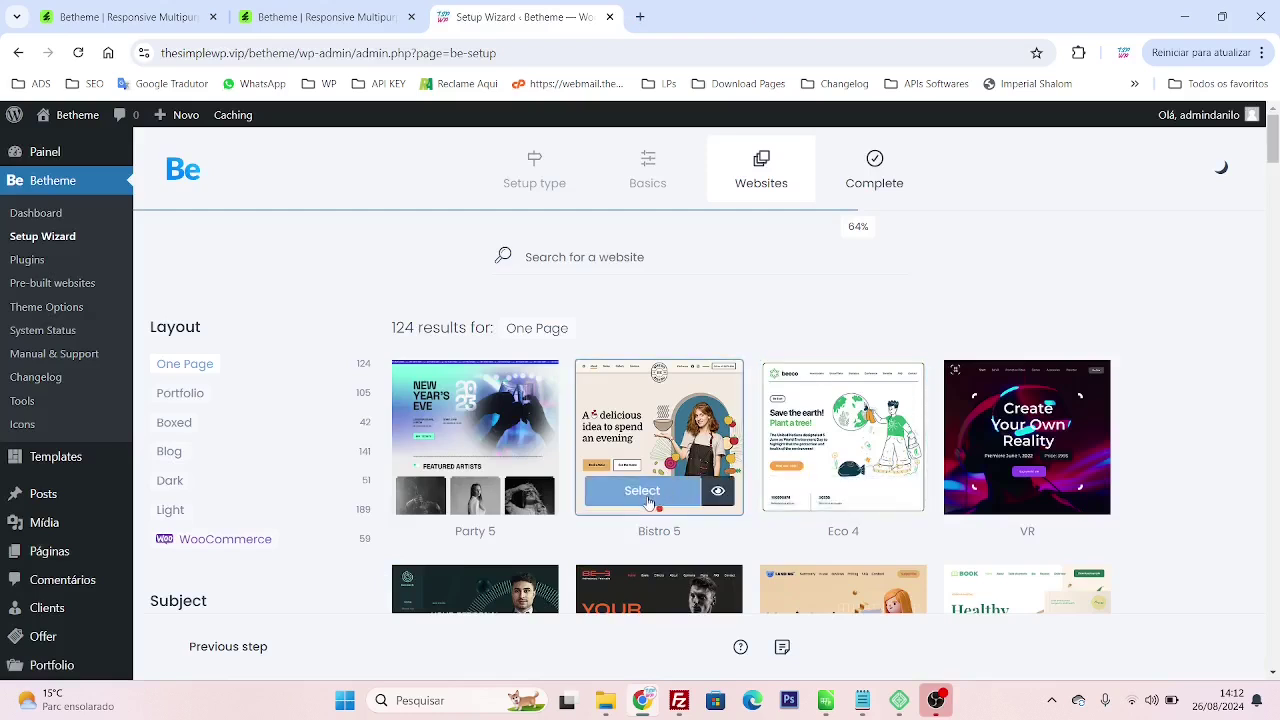
- Choose Bistro 5 as a Complete website with media import included and start its installation
{"action": "left_click", "coordinate": [645, 499]}
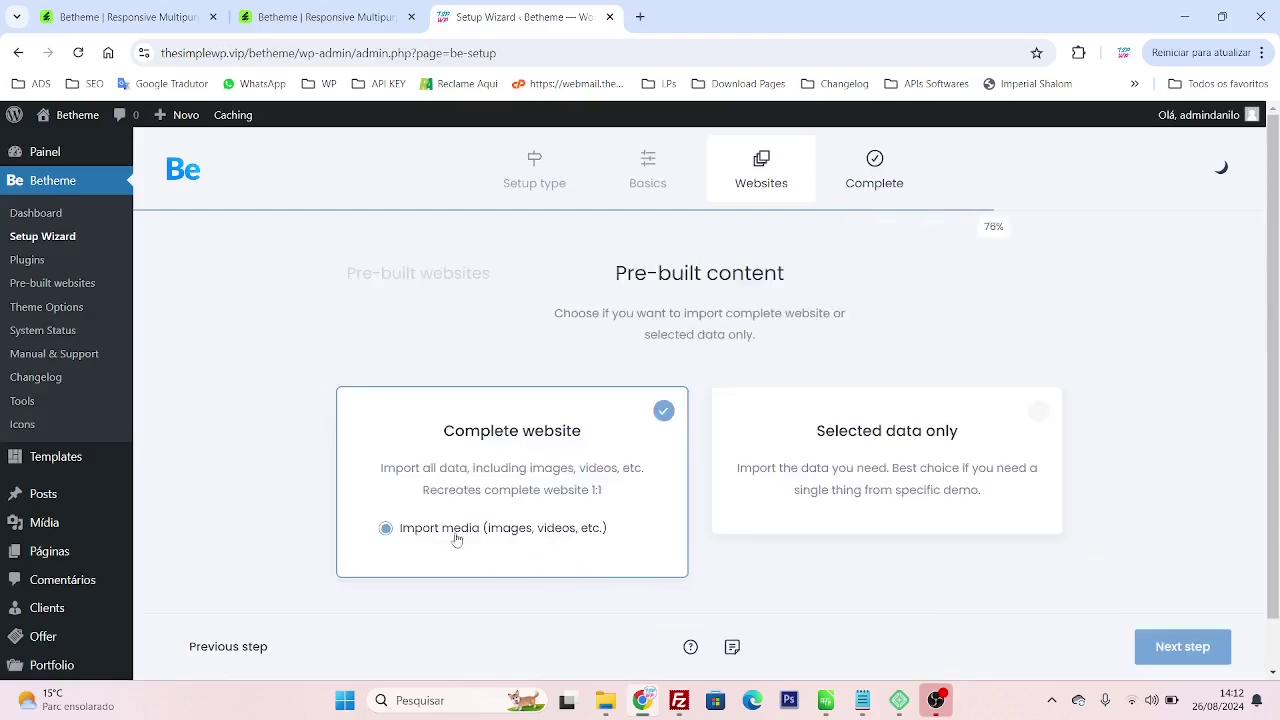
{"action": "left_click", "coordinate": [1177, 655]}
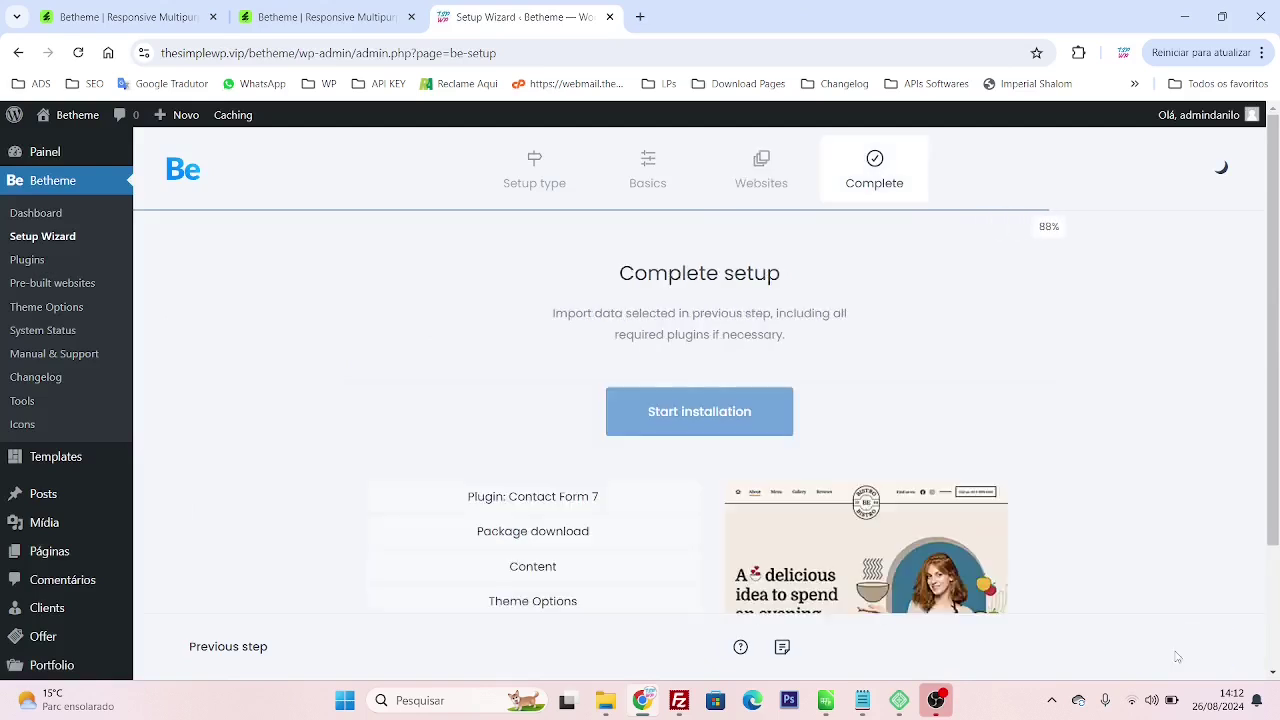
{"action": "left_click", "coordinate": [673, 422]}
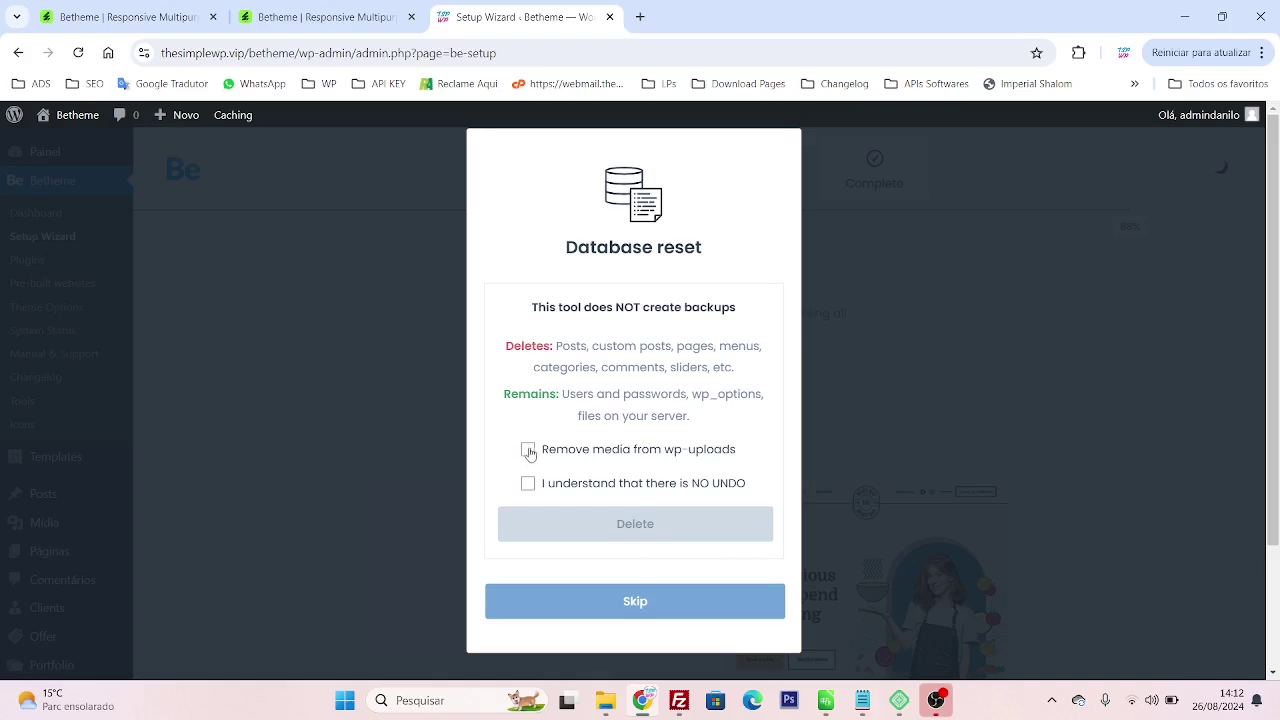
{"action": "left_click", "coordinate": [528, 451]}
{"action": "left_click", "coordinate": [528, 484]}
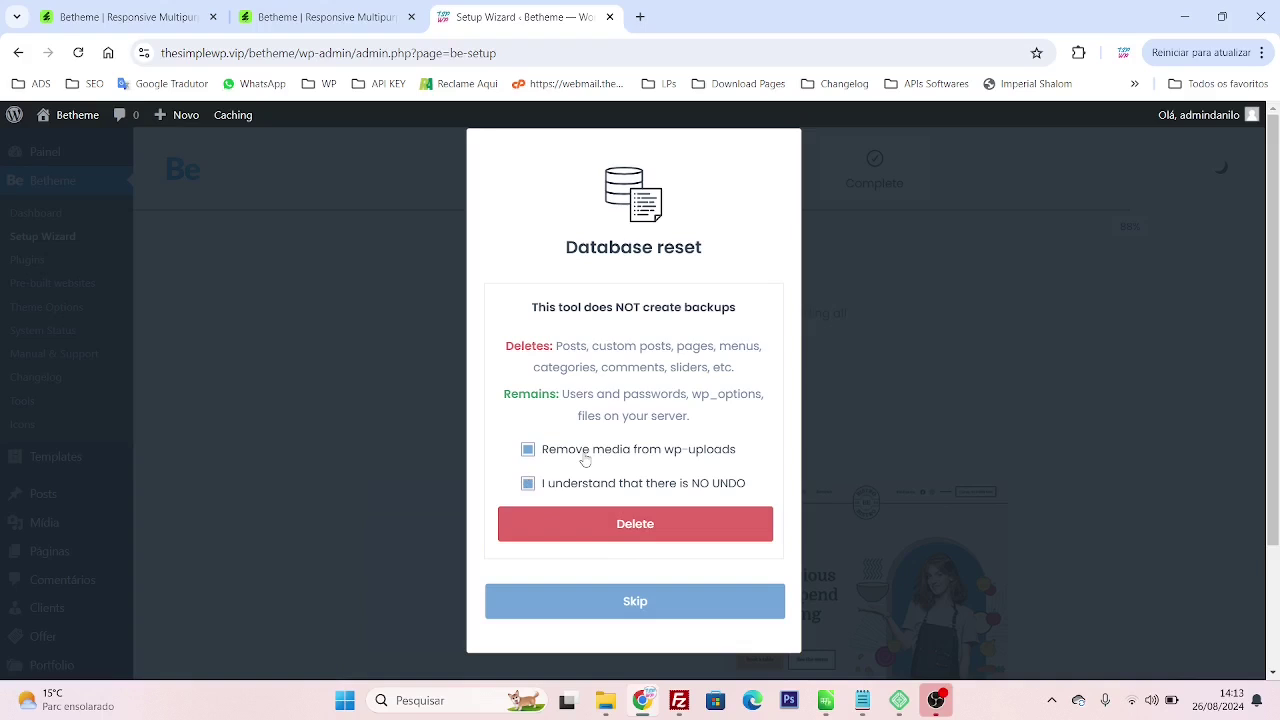
{"action": "left_click", "coordinate": [528, 451]}
{"action": "left_click", "coordinate": [528, 486]}
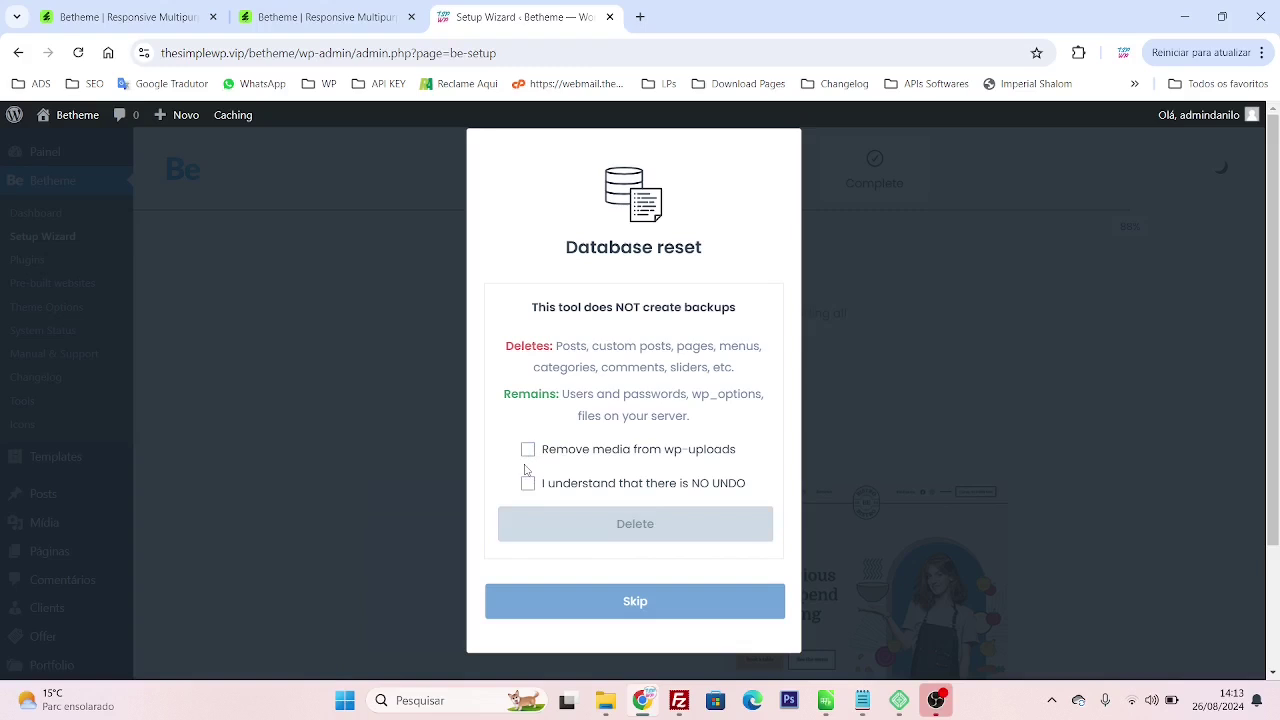
- Skip the database reset, let the installation finish and open the installed website from the wizard
{"action": "left_click", "coordinate": [590, 604]}
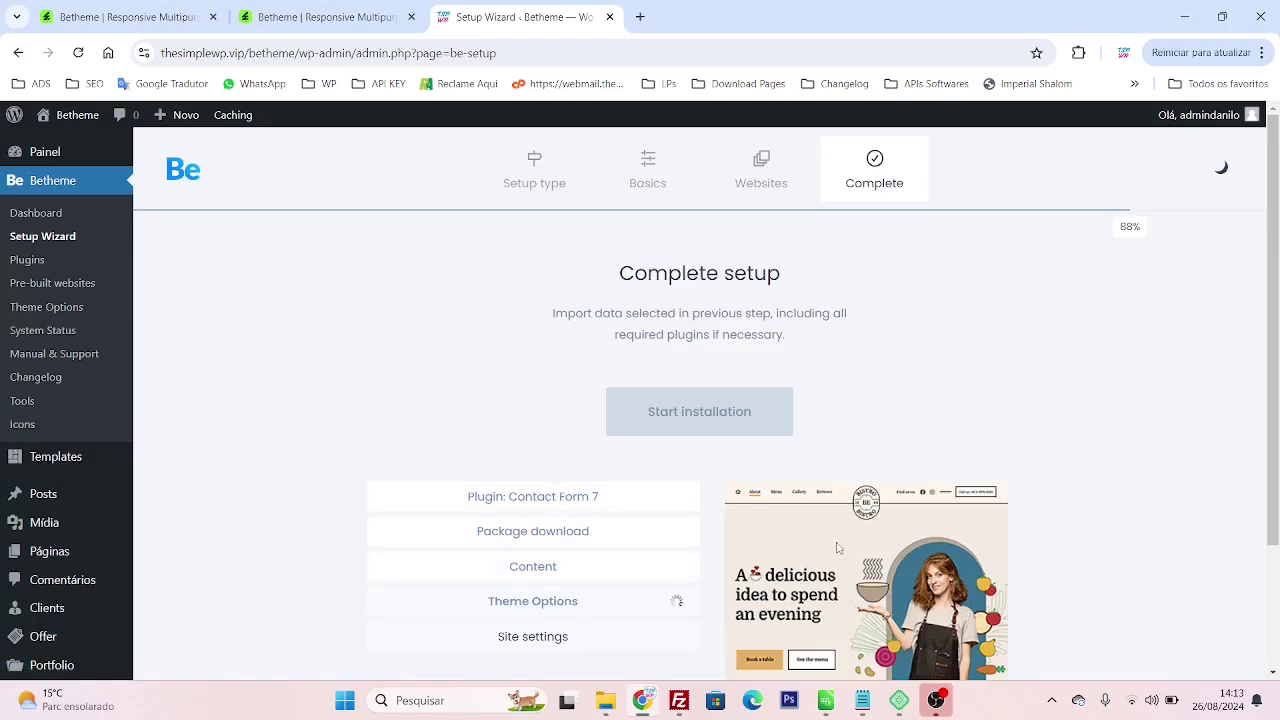
{"action": "scroll", "coordinate": [903, 534], "scroll_direction": "down", "scroll_amount": 1}
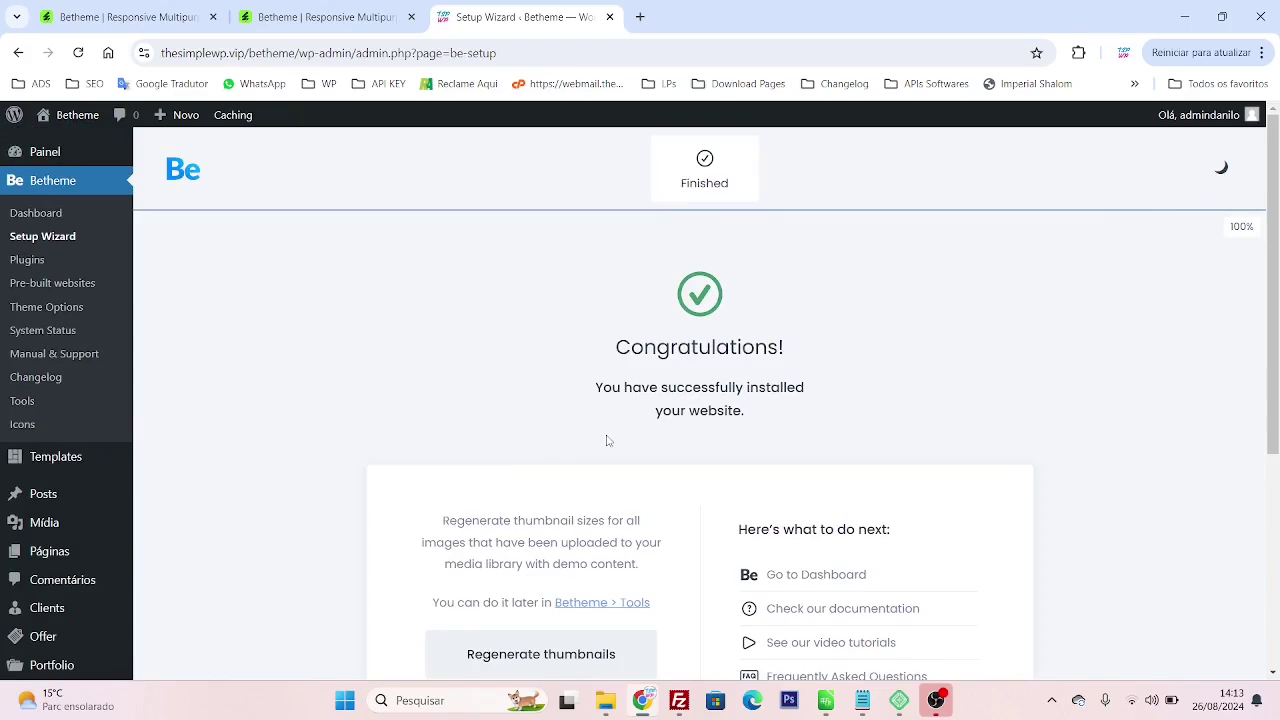
{"action": "scroll", "coordinate": [606, 437], "scroll_direction": "down", "scroll_amount": 3}
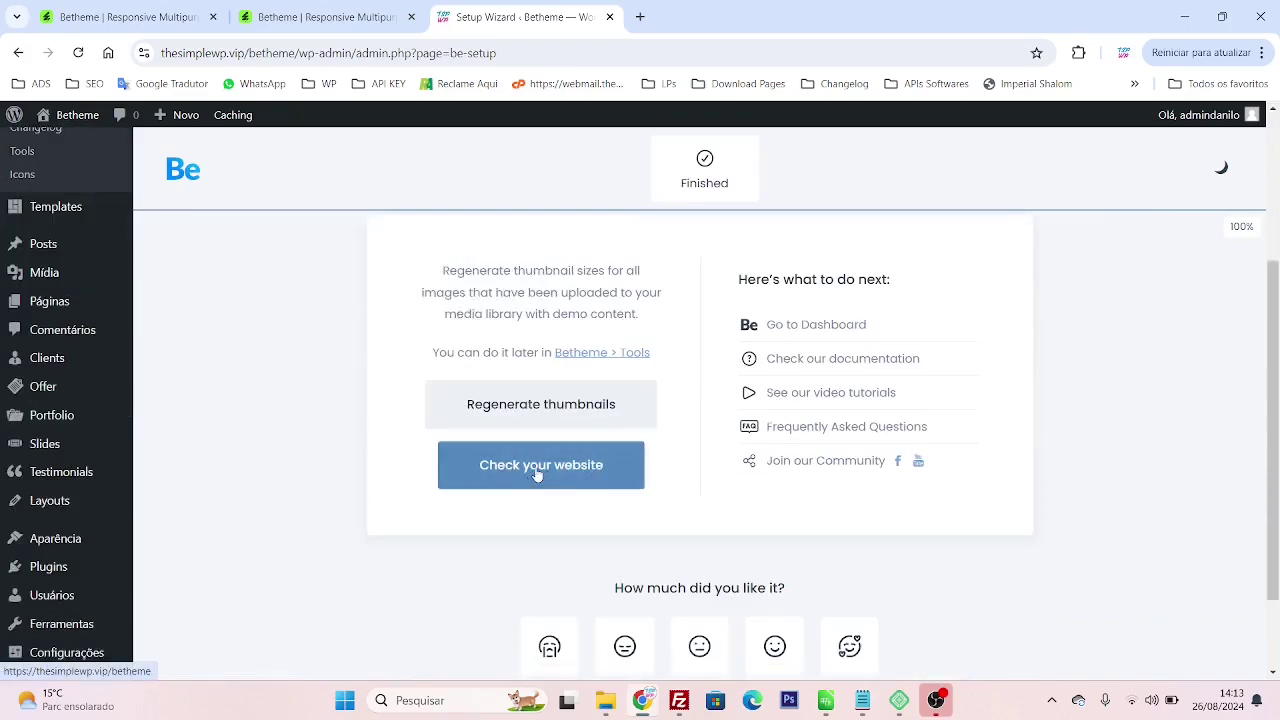
{"action": "left_click", "coordinate": [537, 474]}
{"action": "left_click", "coordinate": [680, 18]}
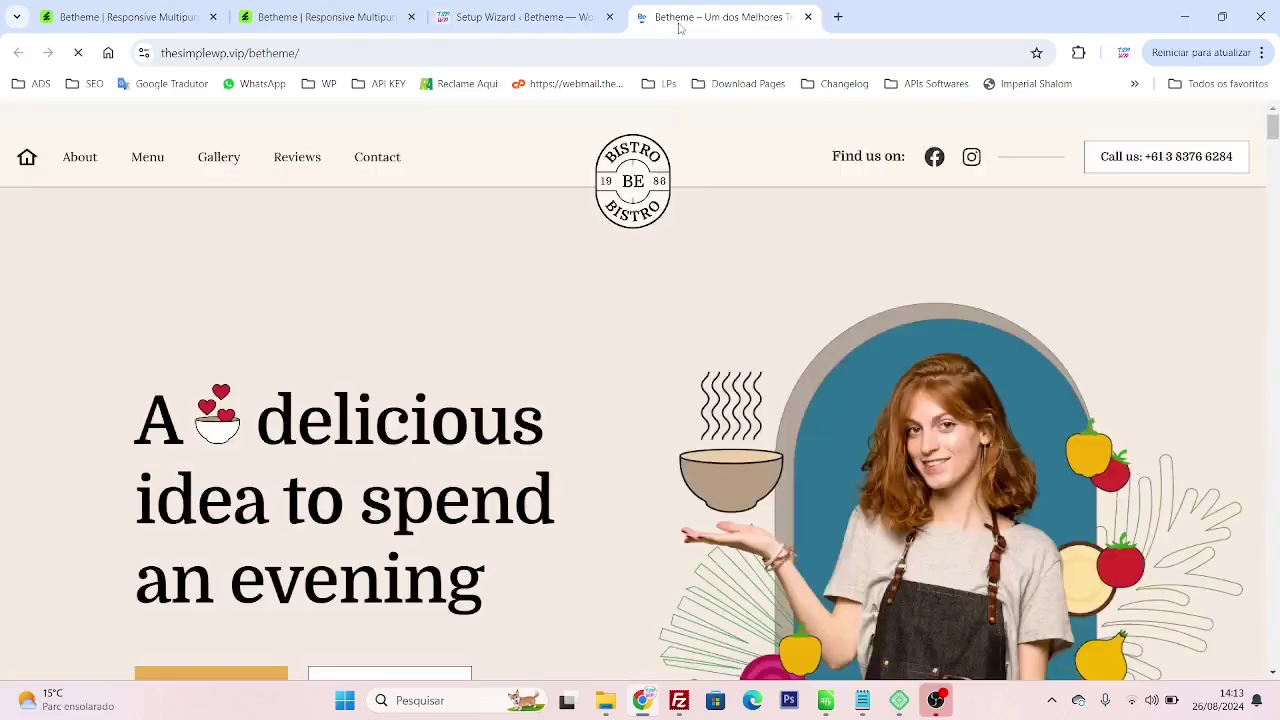
- Check the installed home page's hero area, open the page in BeBuilder and dismiss the introductory tour
{"action": "scroll", "coordinate": [1273, 147], "scroll_direction": "down", "scroll_amount": 4}
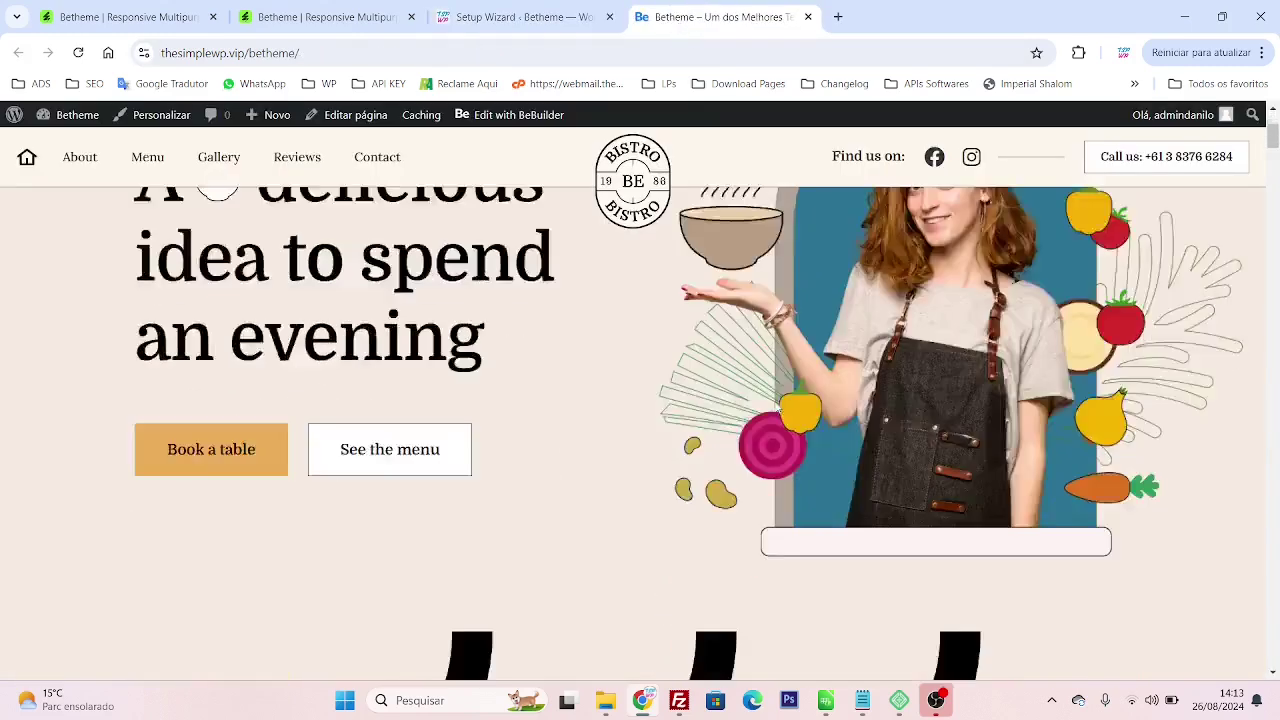
{"action": "mouse_move", "coordinate": [1273, 147]}
{"action": "left_mouse_down"}
{"action": "mouse_move", "coordinate": [1274, 670]}
{"action": "mouse_move", "coordinate": [1273, 120]}
{"action": "left_mouse_up"}
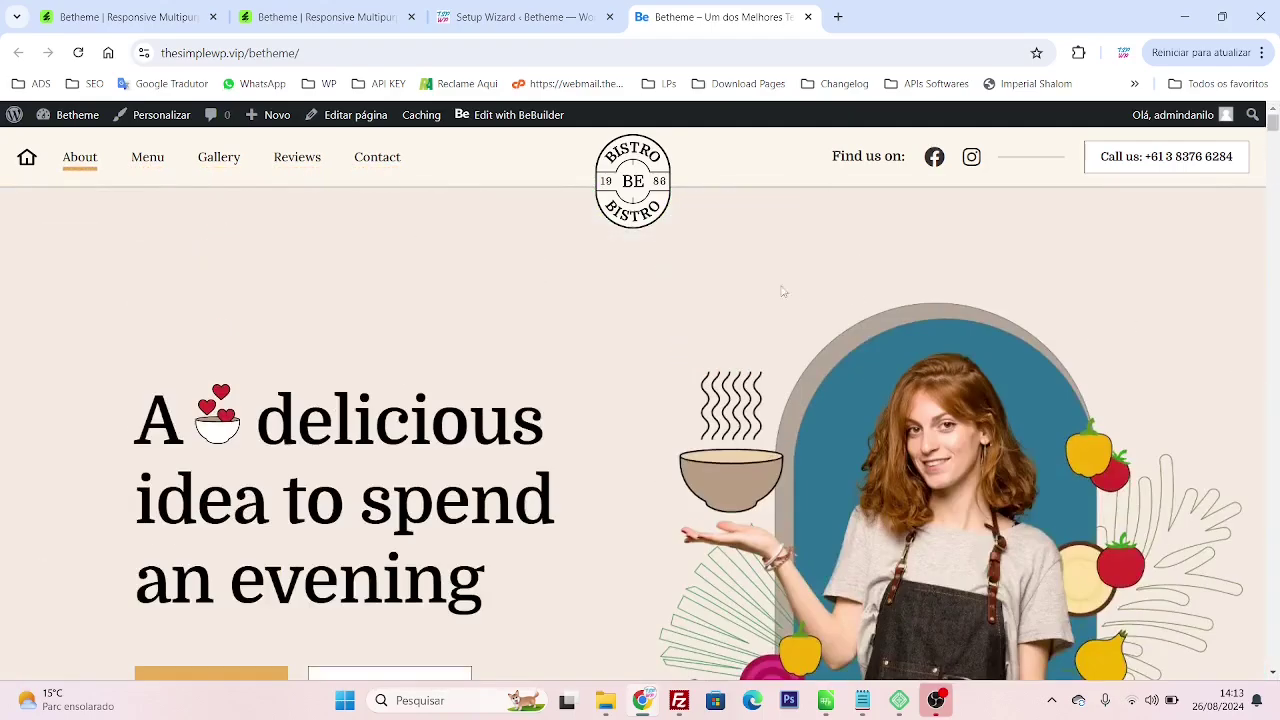
{"action": "left_click", "coordinate": [528, 124]}
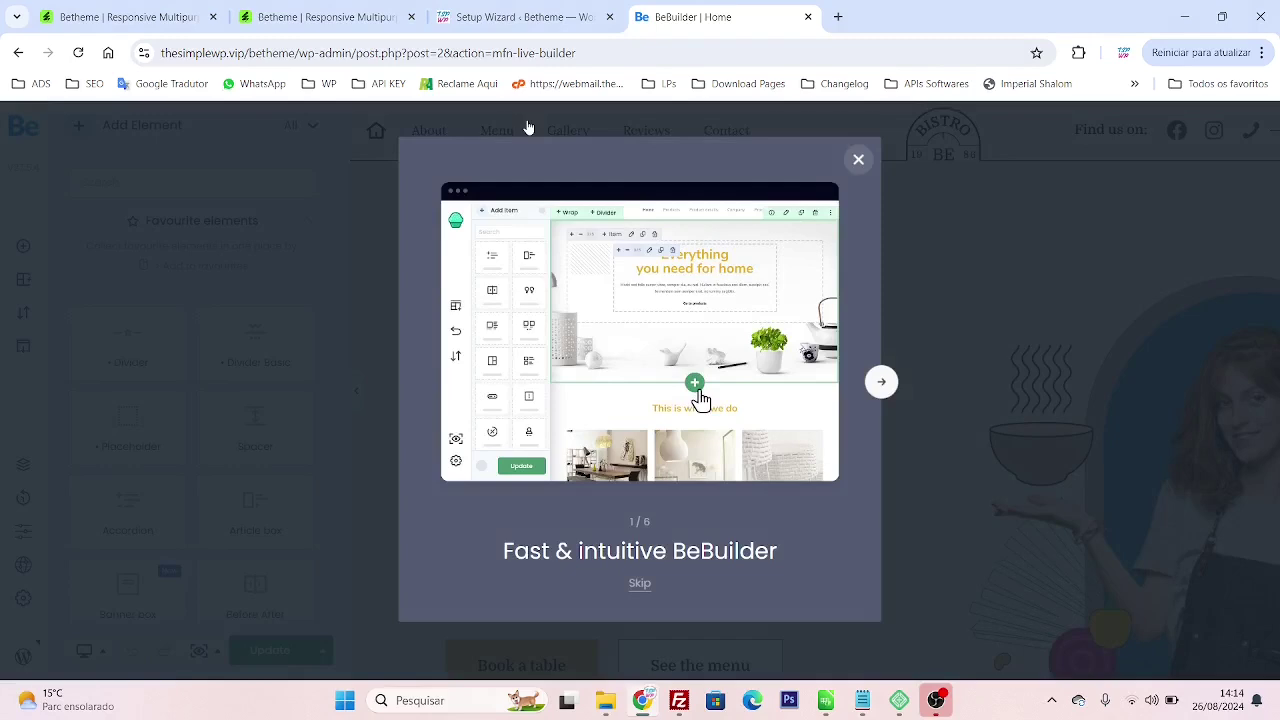
{"action": "left_click", "coordinate": [857, 160]}
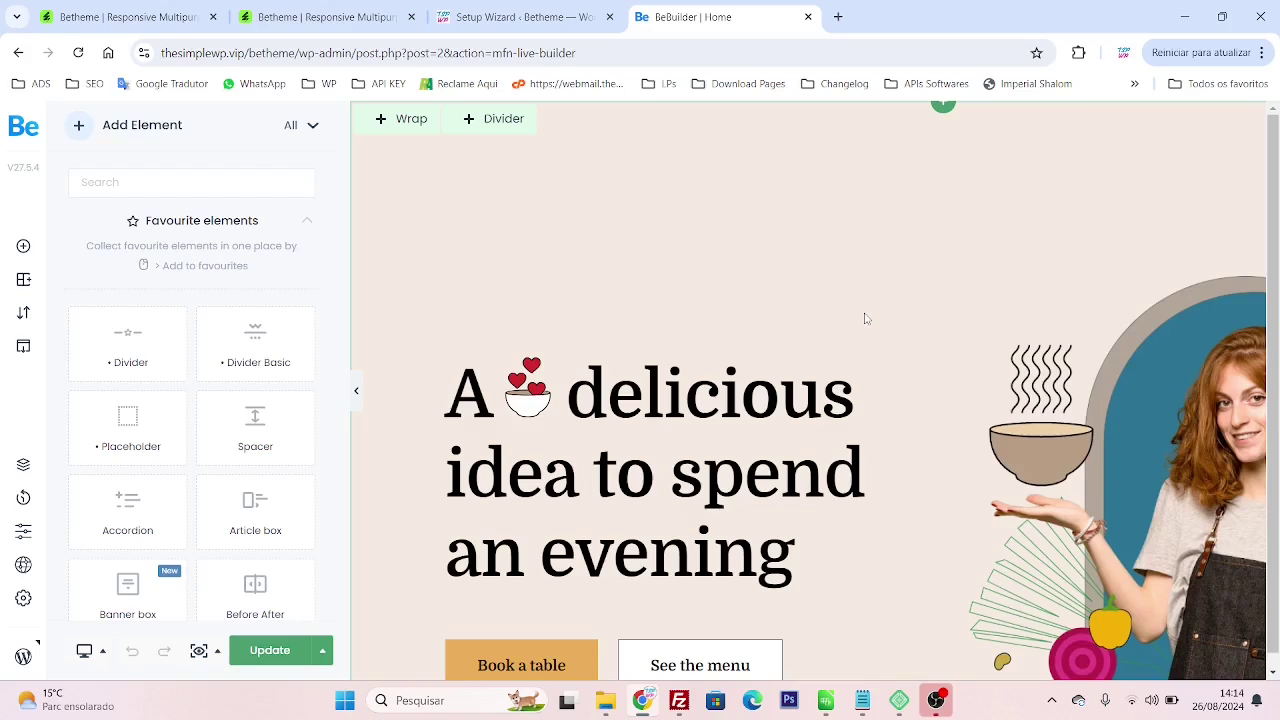
- Open the hero heading "A delicious idea to spend an evening" for editing in its Column Text content
{"action": "scroll", "coordinate": [866, 318], "scroll_direction": "down", "scroll_amount": 1}
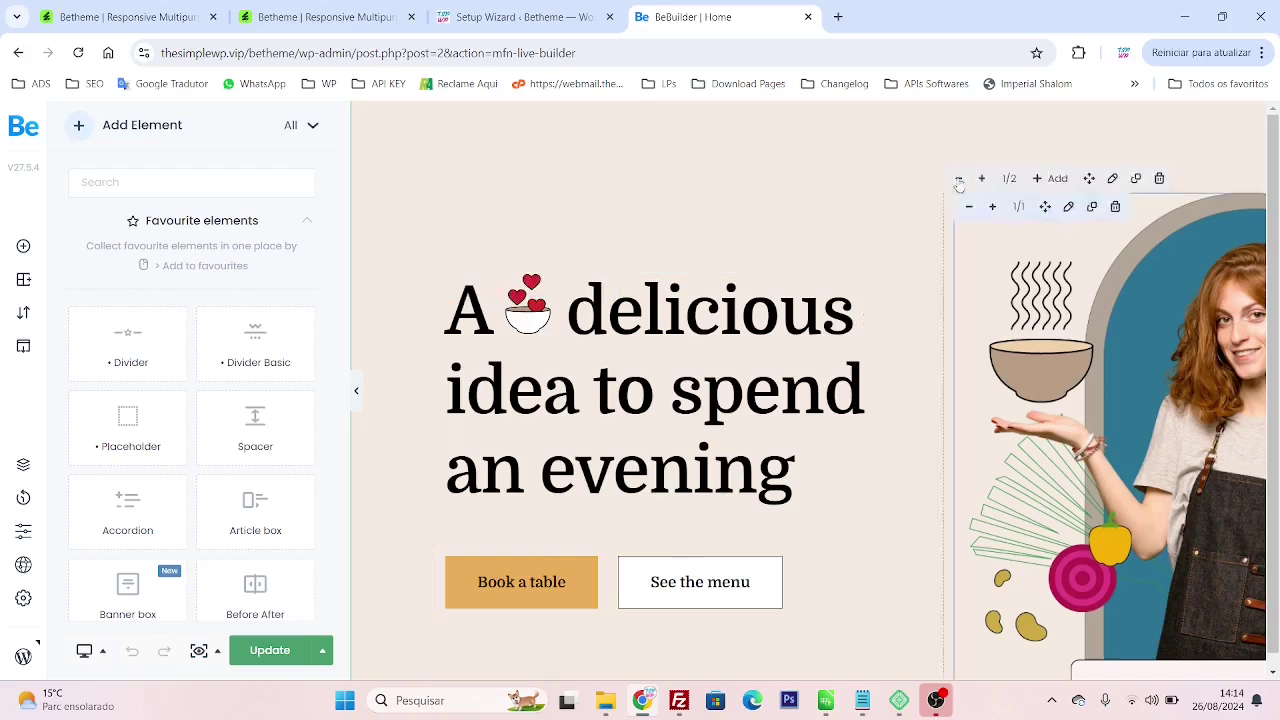
{"action": "left_click", "coordinate": [701, 358]}
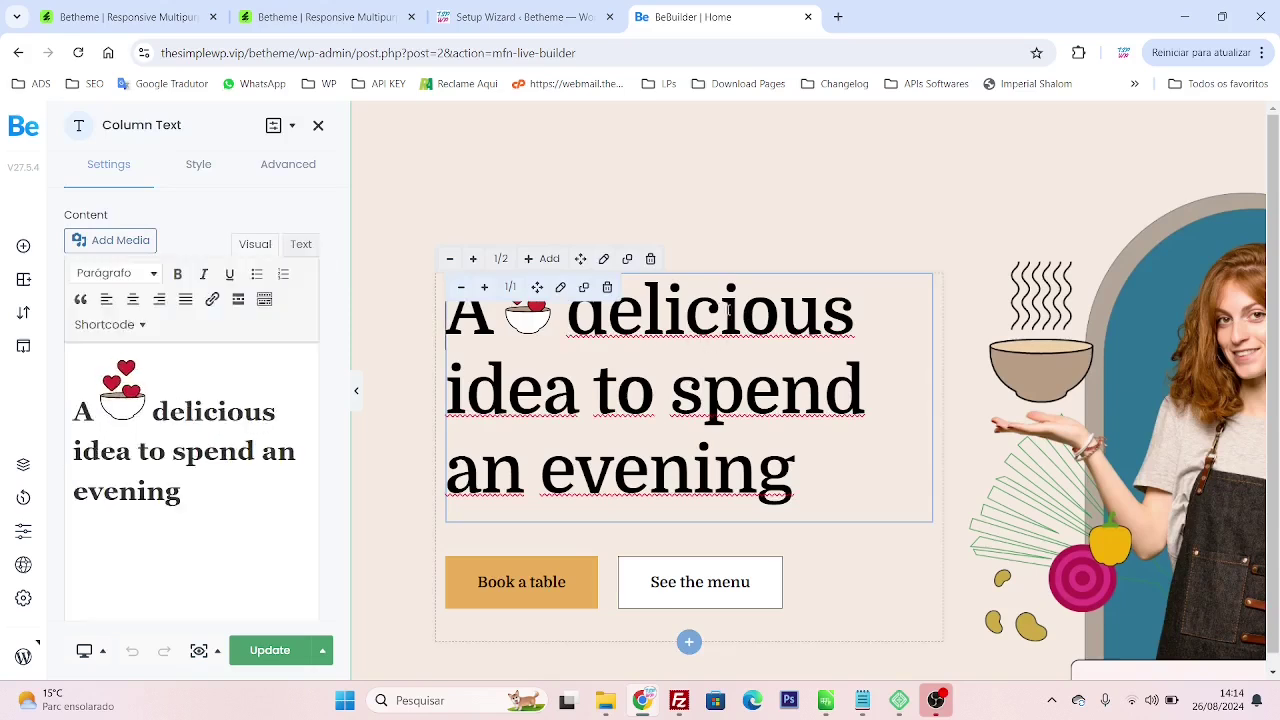
{"action": "left_click", "coordinate": [214, 418]}
- Try replacing the whole hero heading, including its bowl icon, with "Lorem" and undo the replacement
{"action": "key", "text": "ctrl+a"}
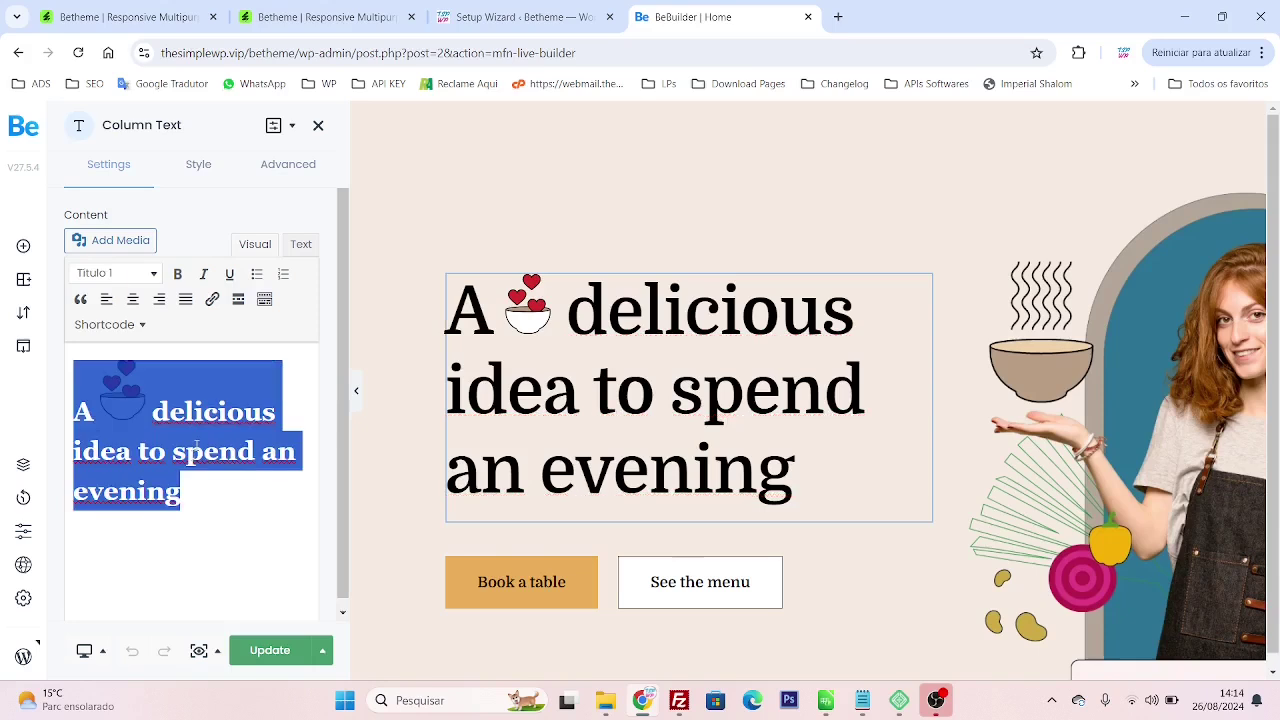
{"action": "key", "text": "Delete"}
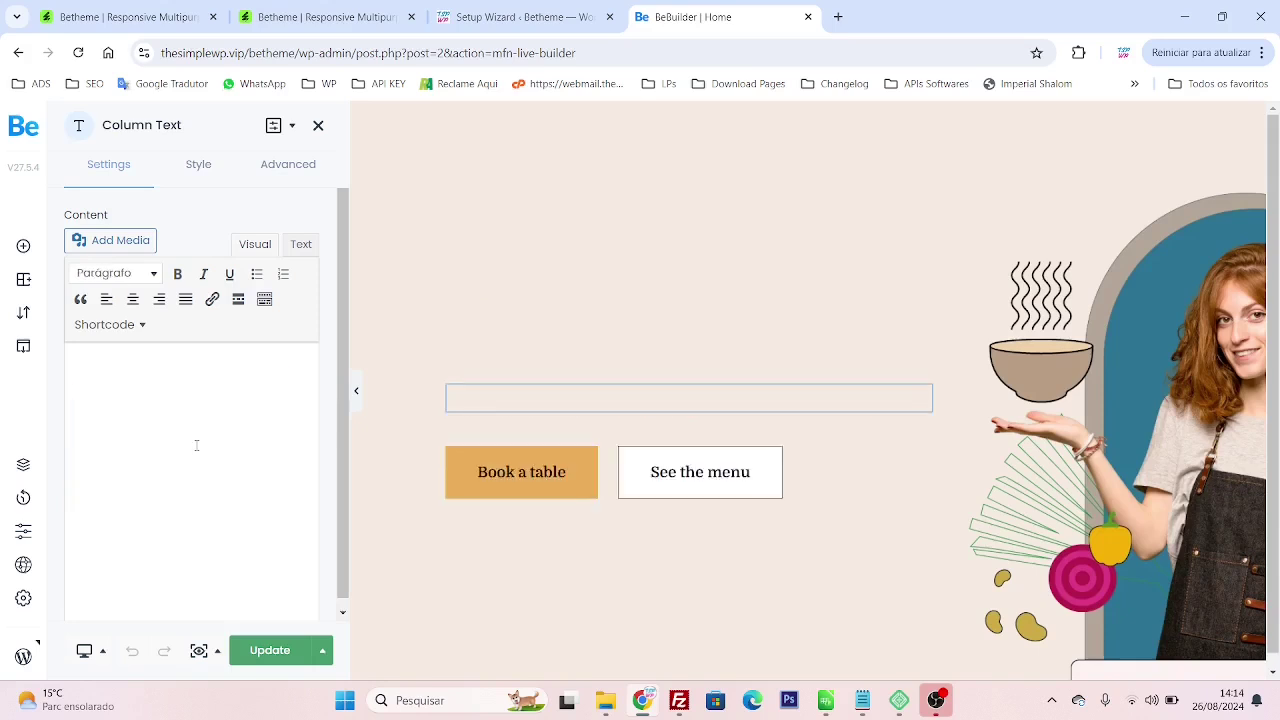
{"action": "type", "text": "Lorem"}
{"action": "key", "text": "ctrl+z"}
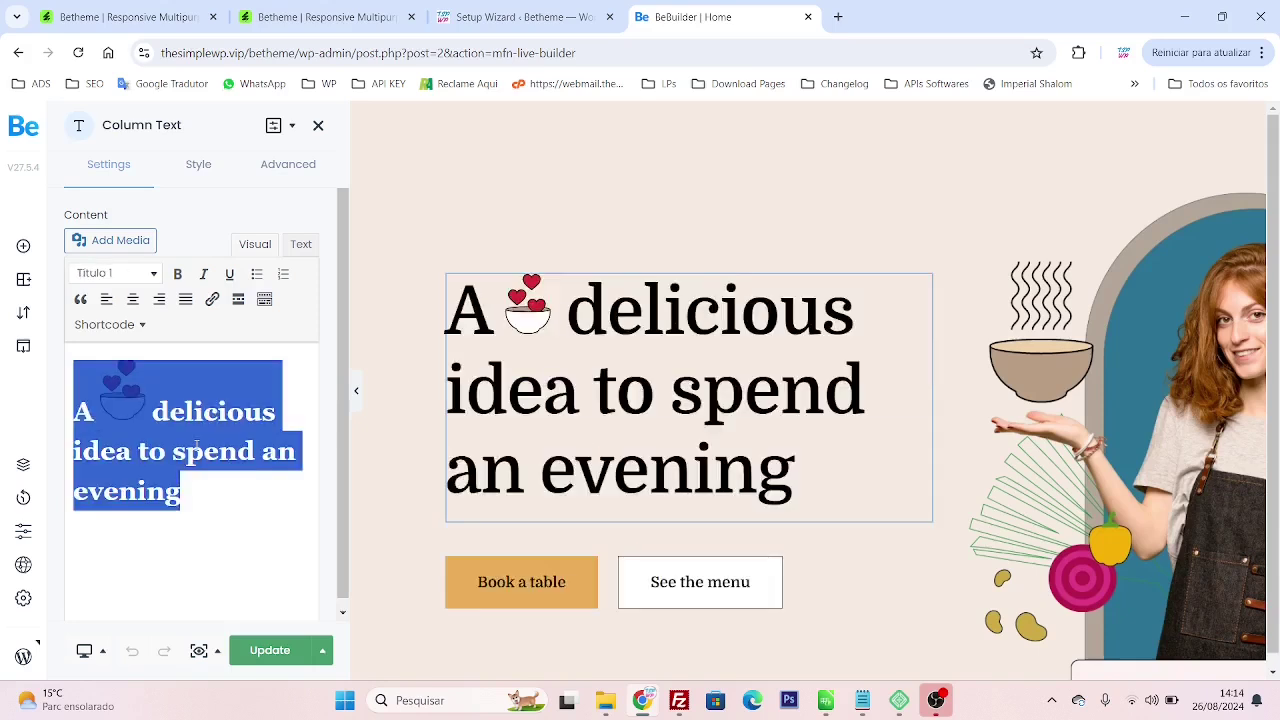
- Delete the bowl icon and the wording that follows it from the hero heading, keeping the opening "A"
{"action": "left_click", "coordinate": [122, 388]}
{"action": "left_click", "coordinate": [153, 410]}
{"action": "left_click", "coordinate": [164, 493], "text": "shift"}
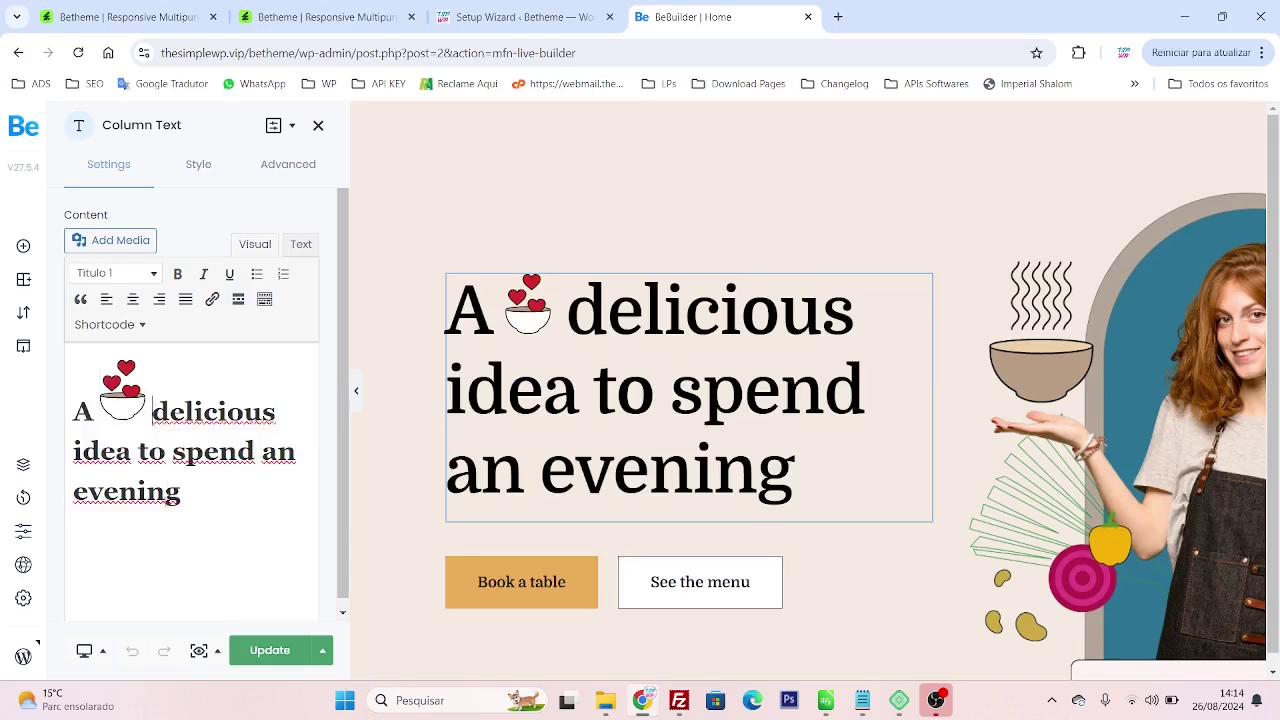
{"action": "key", "text": "Delete"}
{"action": "key", "text": "BackSpace"}
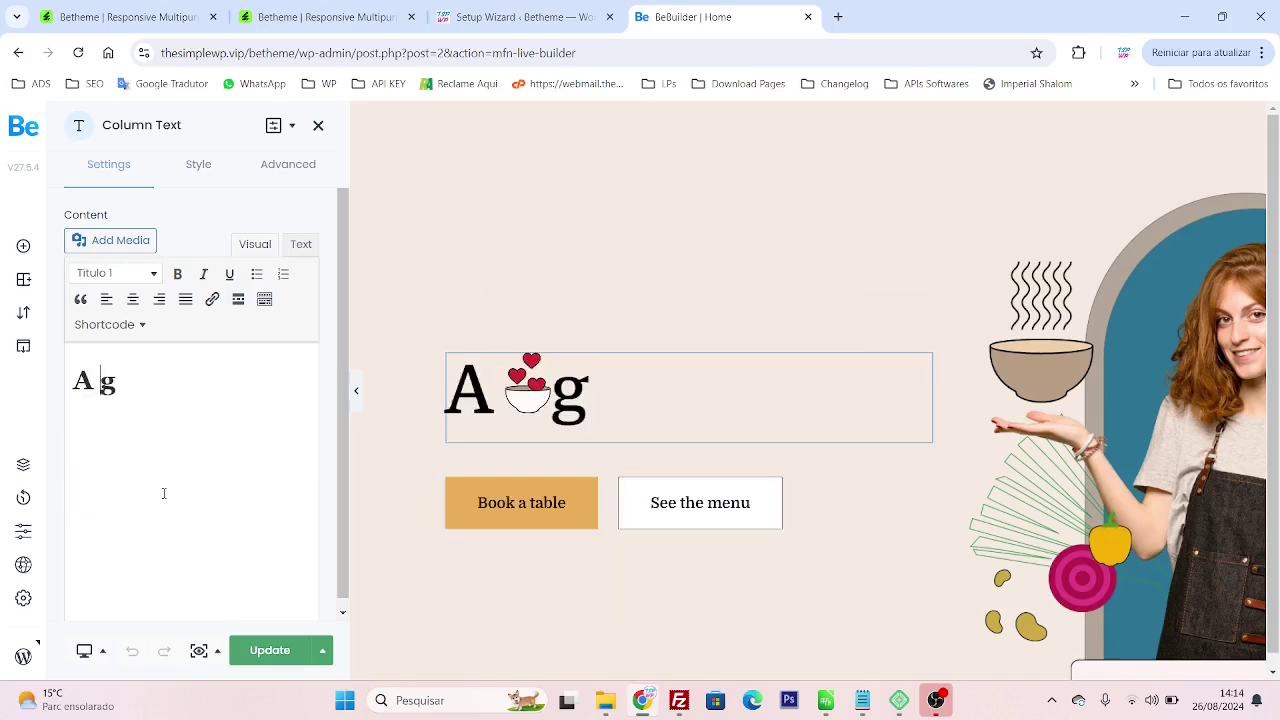